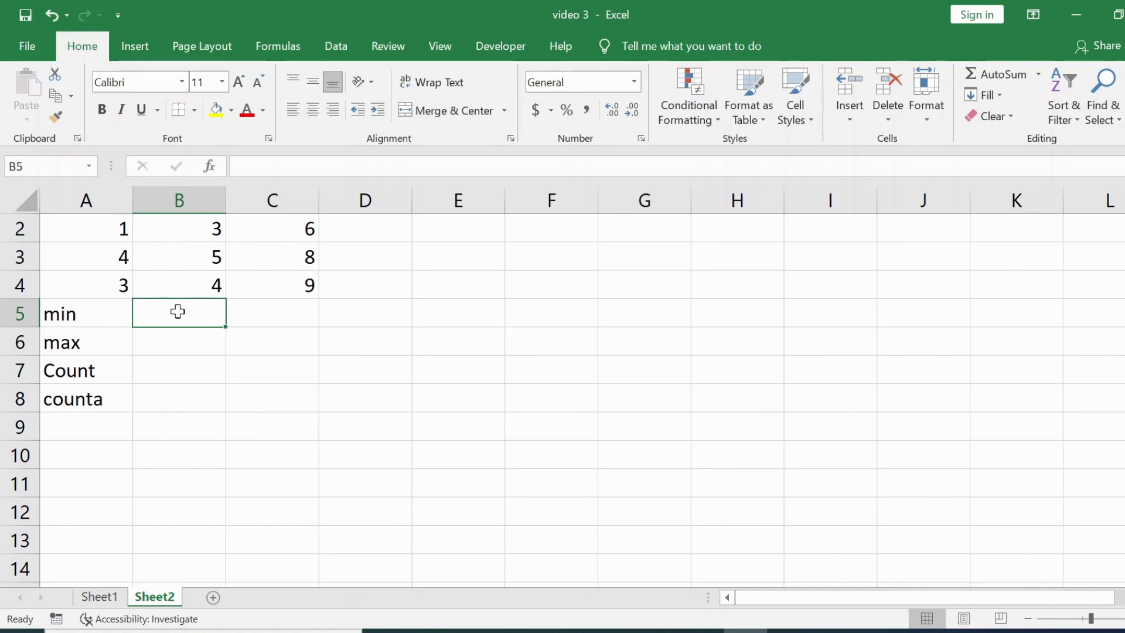
Enter a MIN formula in B5 over the range A2:C4.
{"action": "type", "text": "=min"}
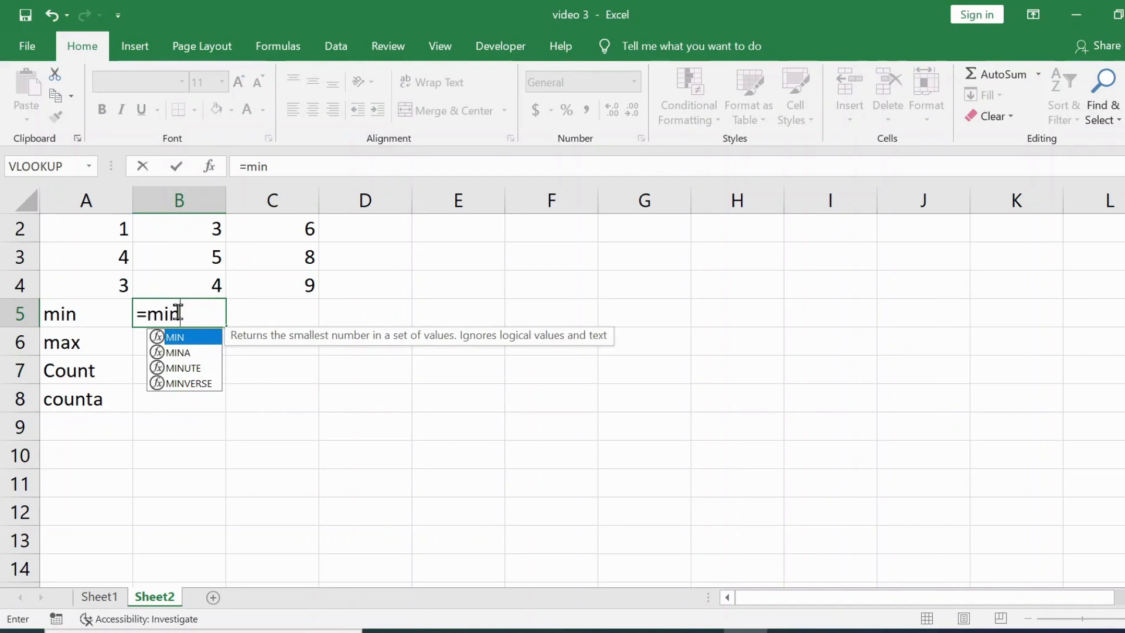
{"action": "type", "text": "("}
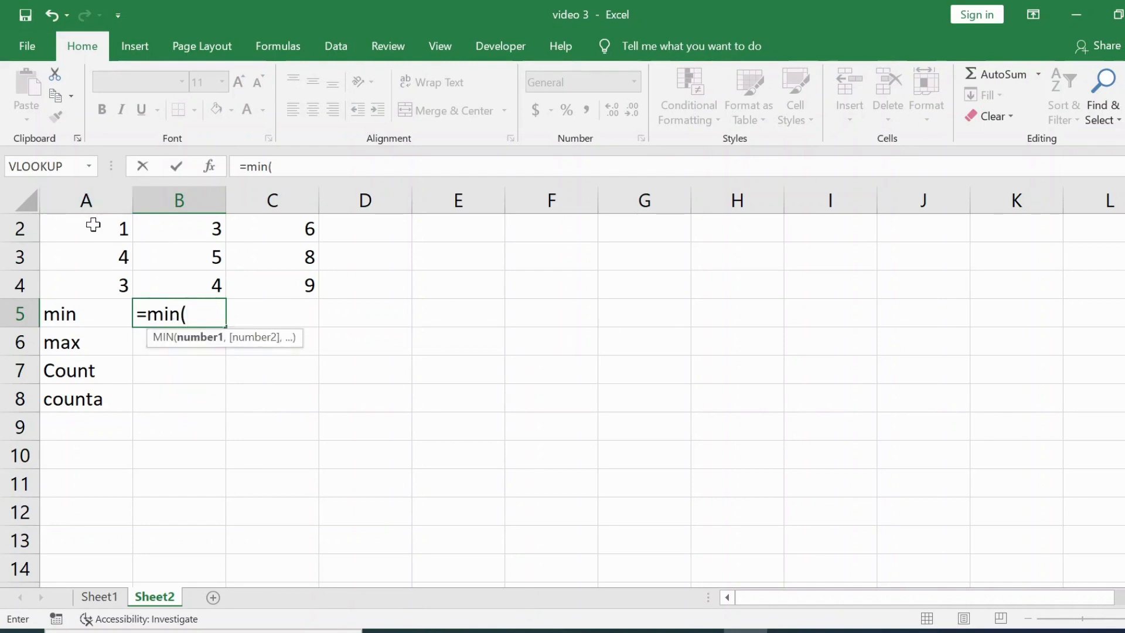
{"action": "left_click_drag", "start_coordinate": [93, 226], "coordinate": [269, 279]}
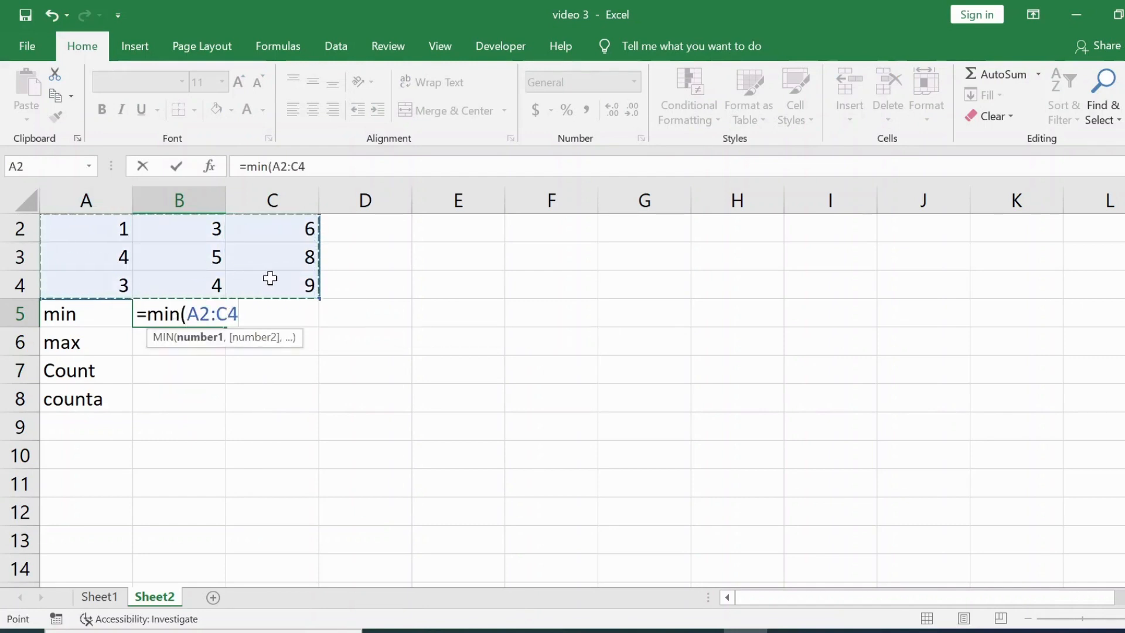
{"action": "type", "text": ")"}
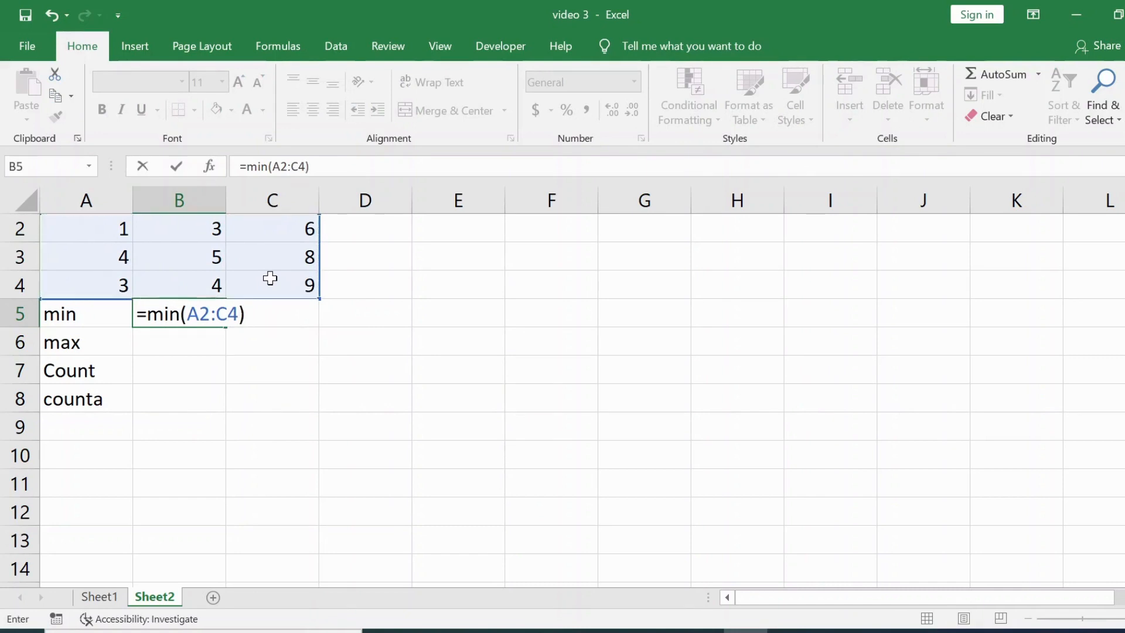
{"action": "key", "text": "Return"}
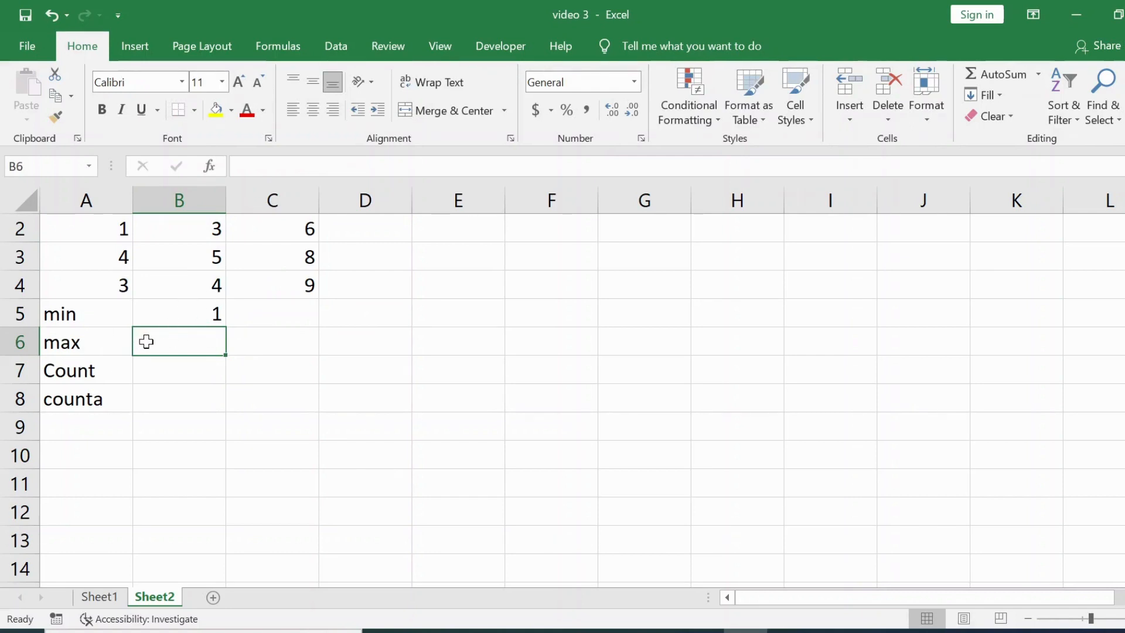
Enter a MAX formula in B6 over the range A2:C4.
{"action": "type", "text": "=max"}
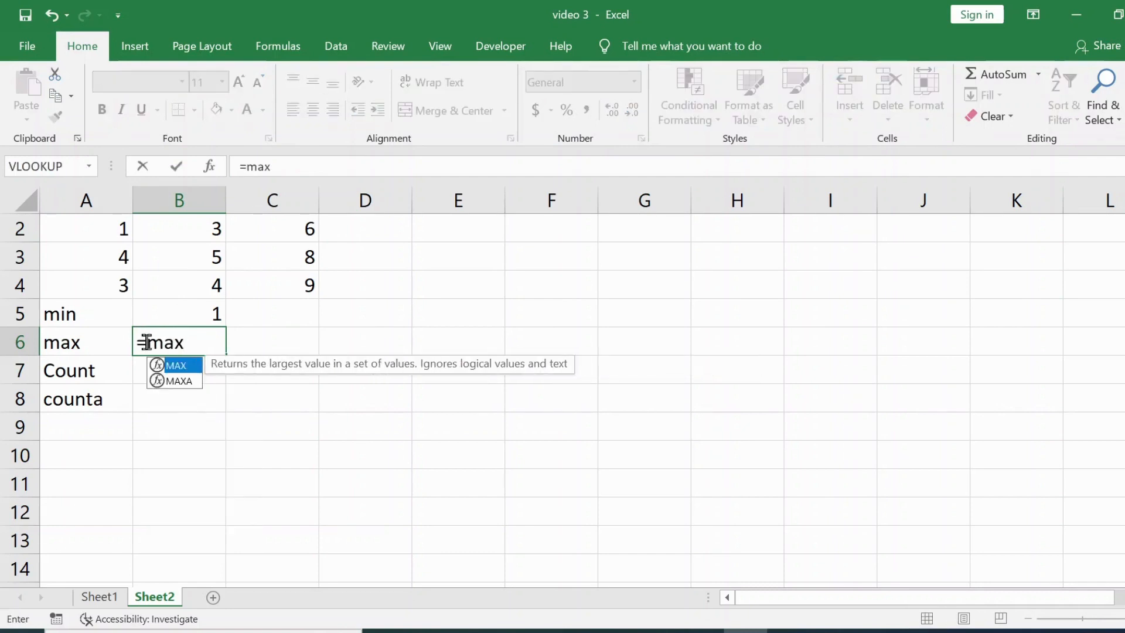
{"action": "type", "text": "("}
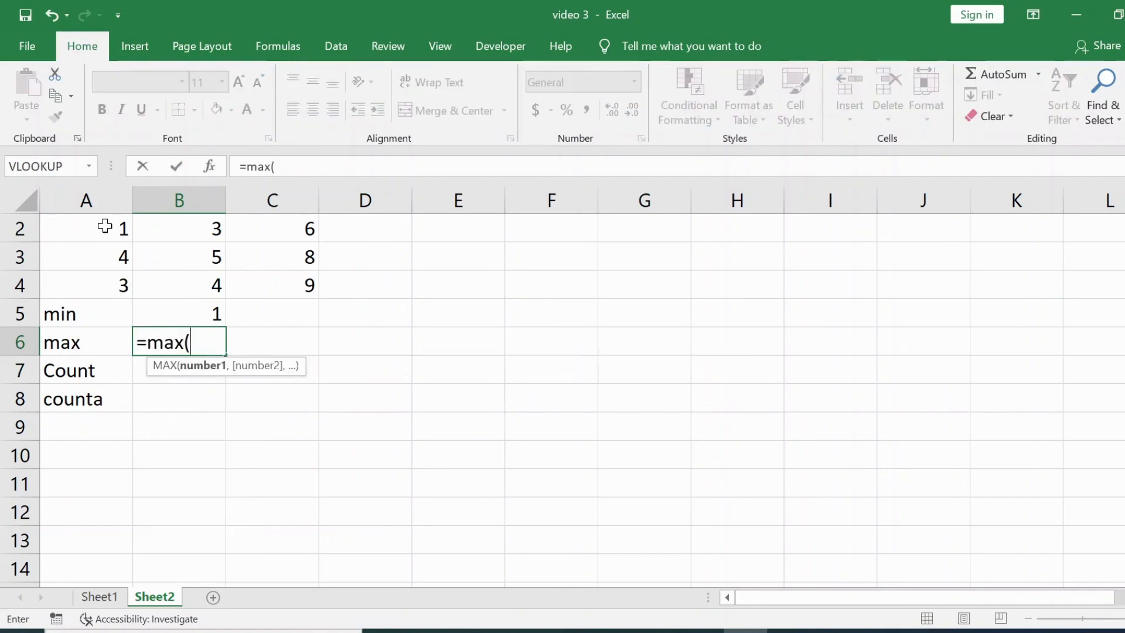
{"action": "left_click_drag", "start_coordinate": [105, 229], "coordinate": [293, 282]}
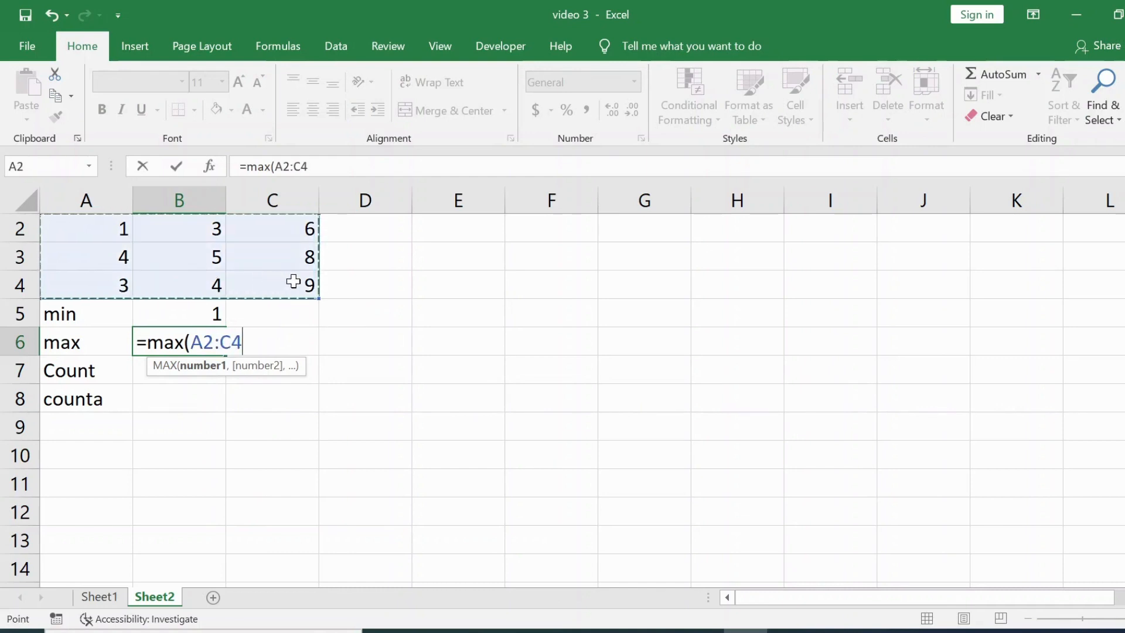
{"action": "type", "text": ")"}
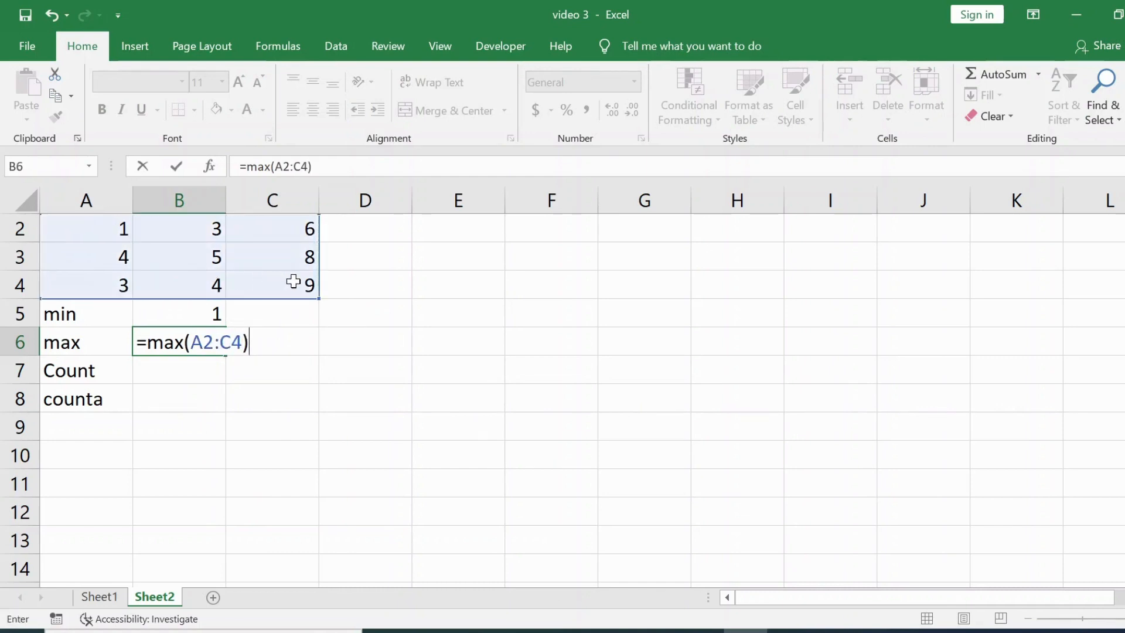
{"action": "key", "text": "Return"}
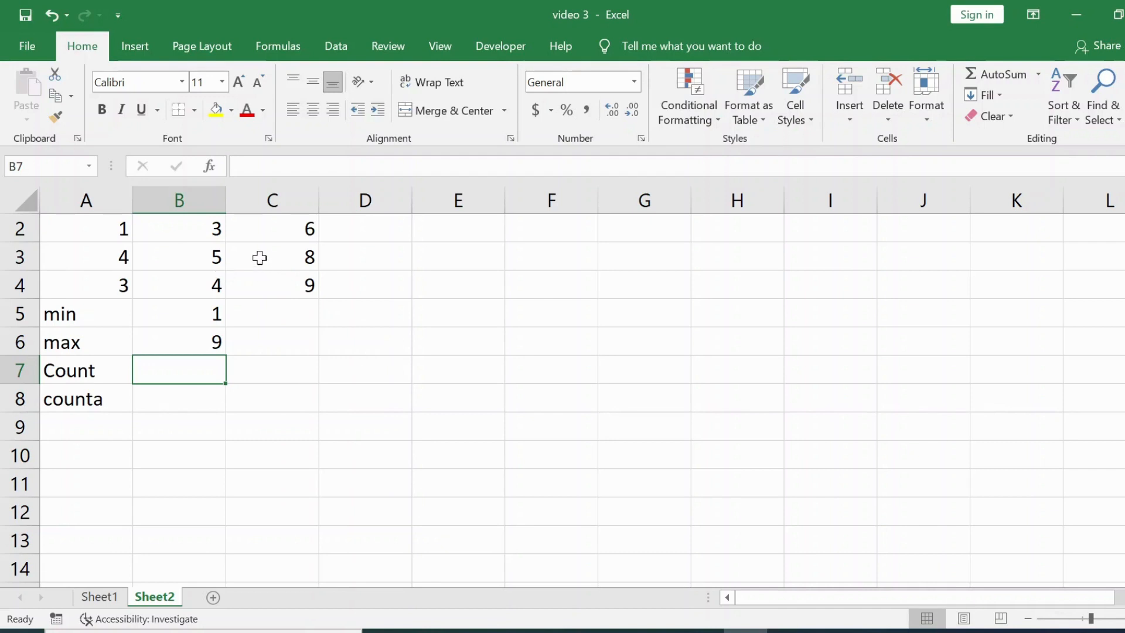
Change the value in C4 to 10.
{"action": "left_click", "coordinate": [287, 291]}
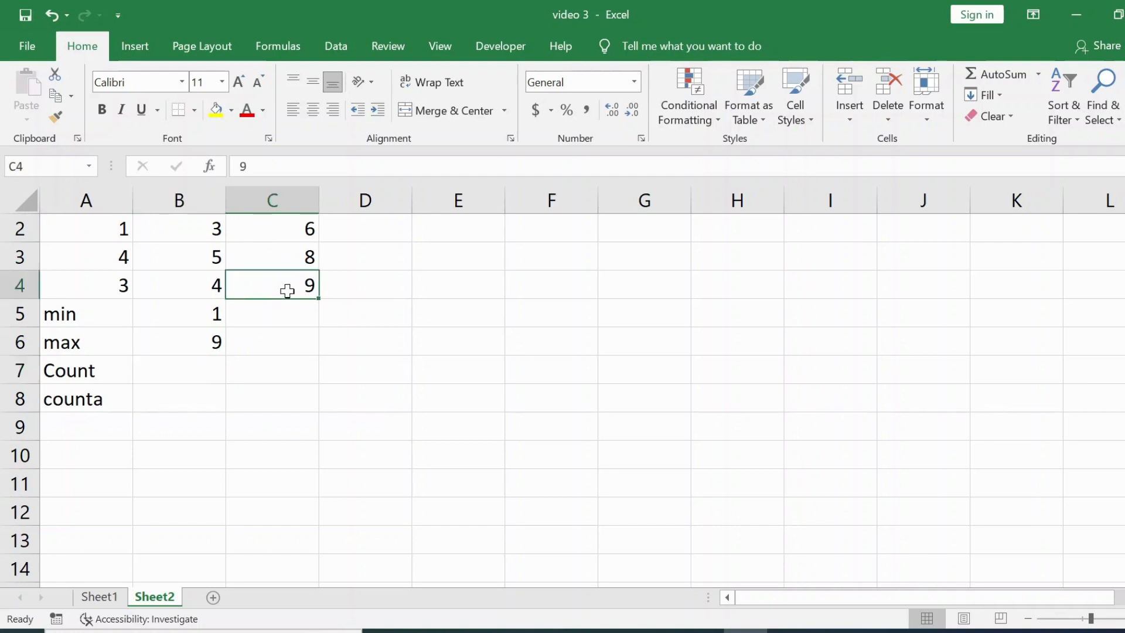
{"action": "type", "text": "10"}
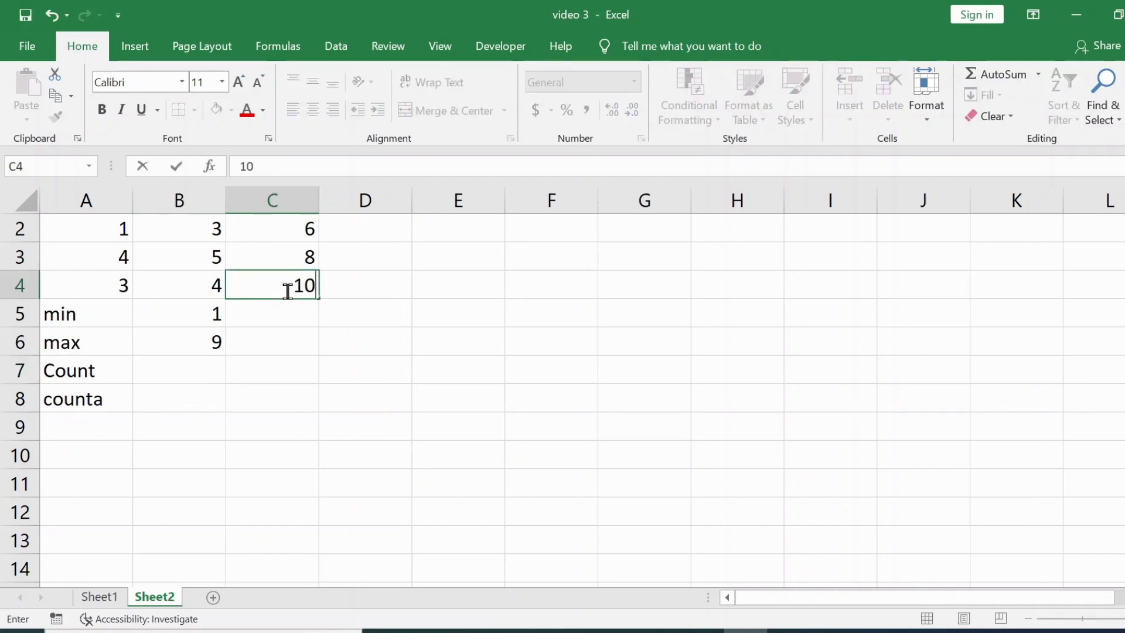
{"action": "key", "text": "Return"}
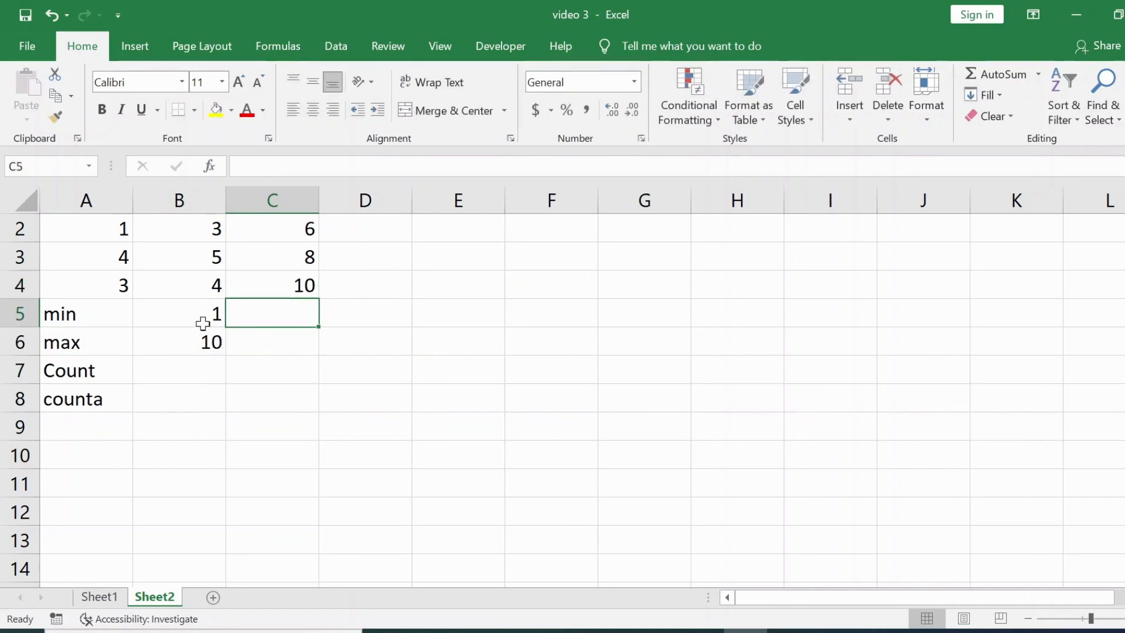
Change the value in A2 to 0.
{"action": "left_click", "coordinate": [104, 231]}
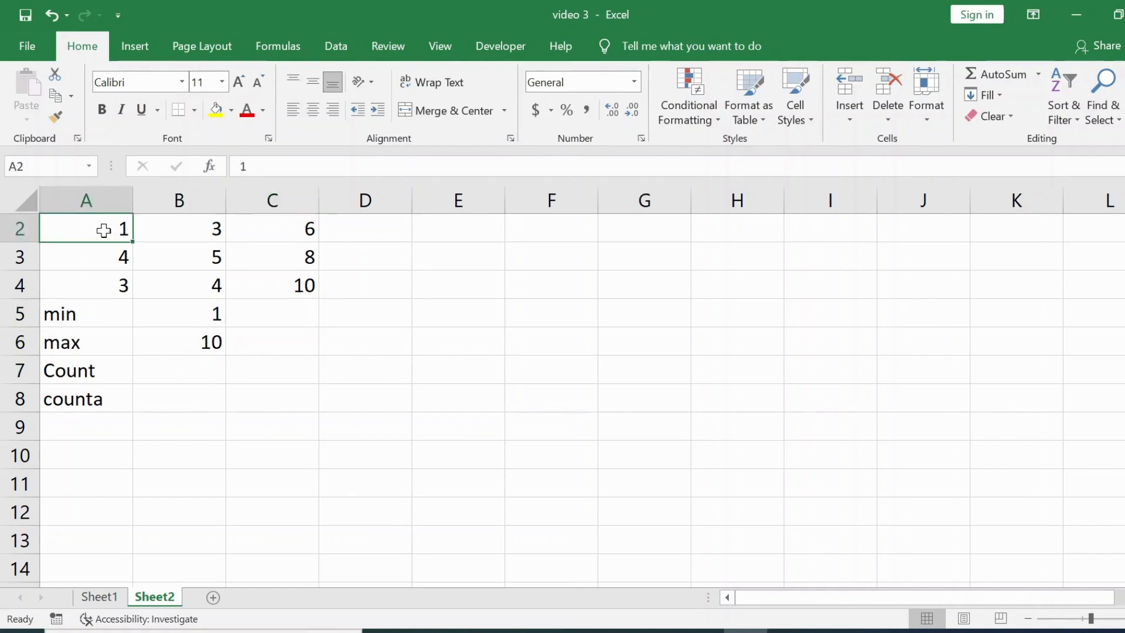
{"action": "type", "text": "0"}
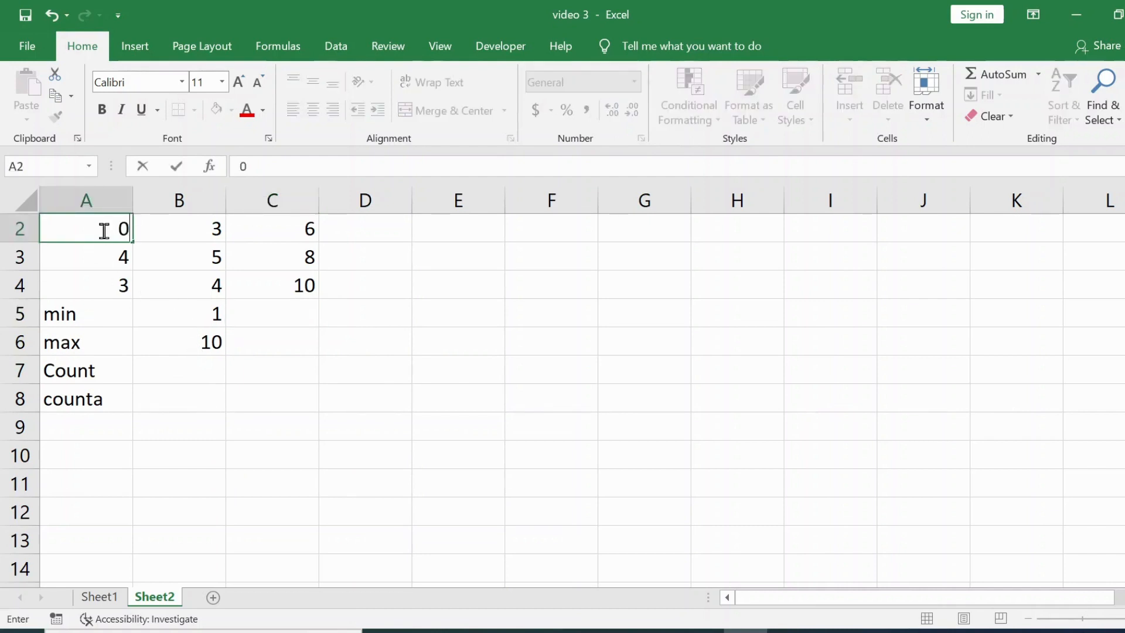
{"action": "key", "text": "Return"}
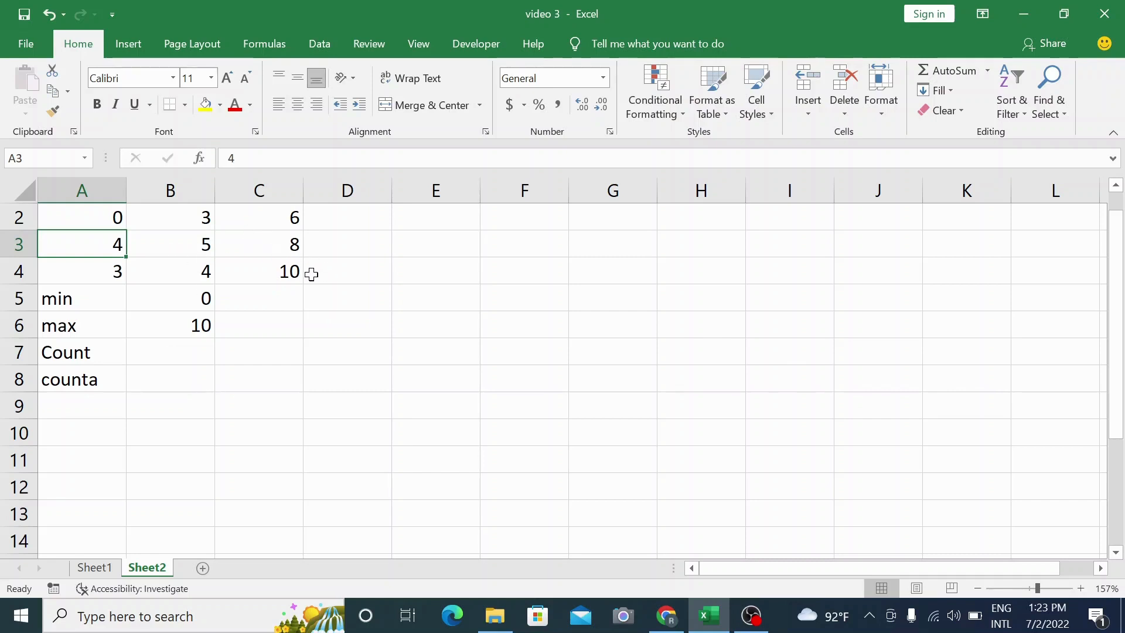
Enter a COUNT formula in B7 over the range A2:C4.
{"action": "left_click_drag", "start_coordinate": [94, 210], "coordinate": [283, 311]}
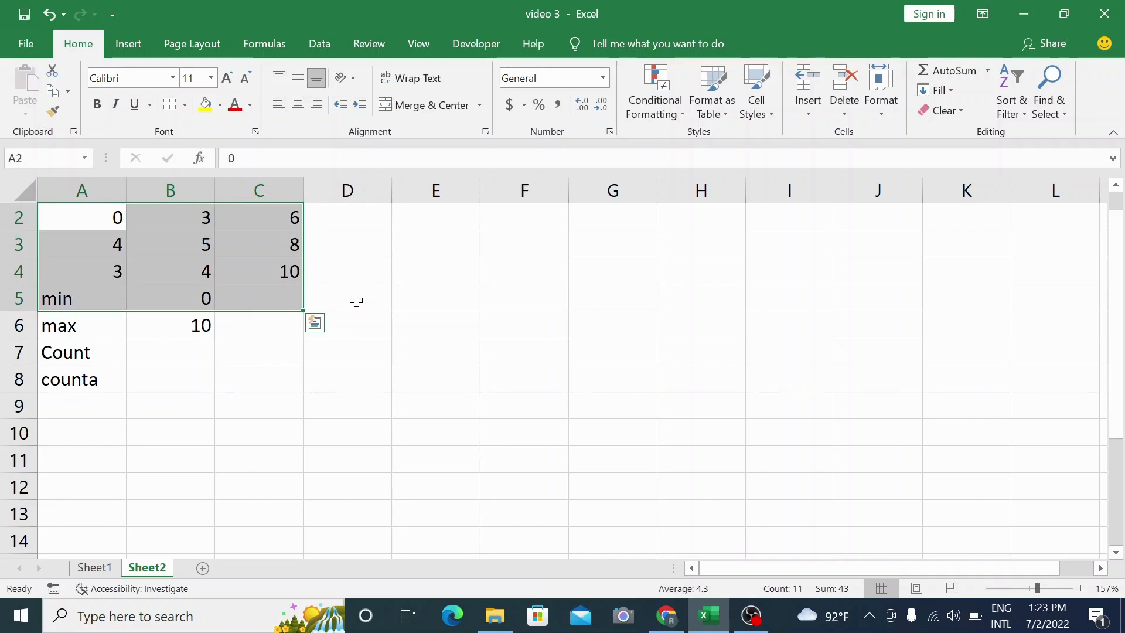
{"action": "left_click", "coordinate": [356, 301]}
{"action": "left_click", "coordinate": [157, 350]}
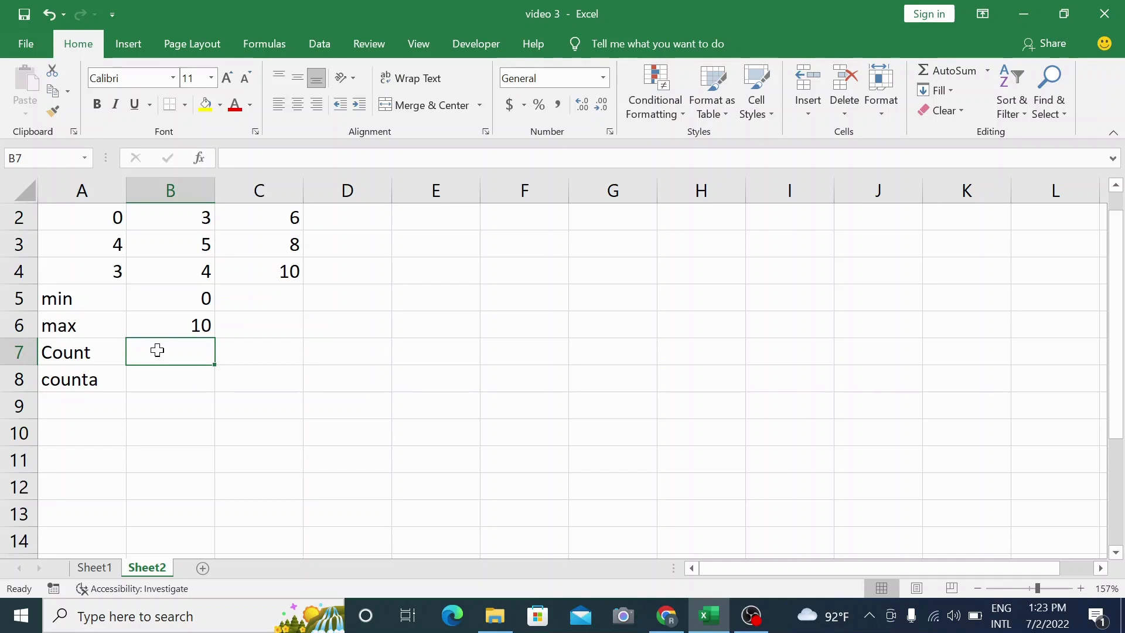
{"action": "type", "text": "=count"}
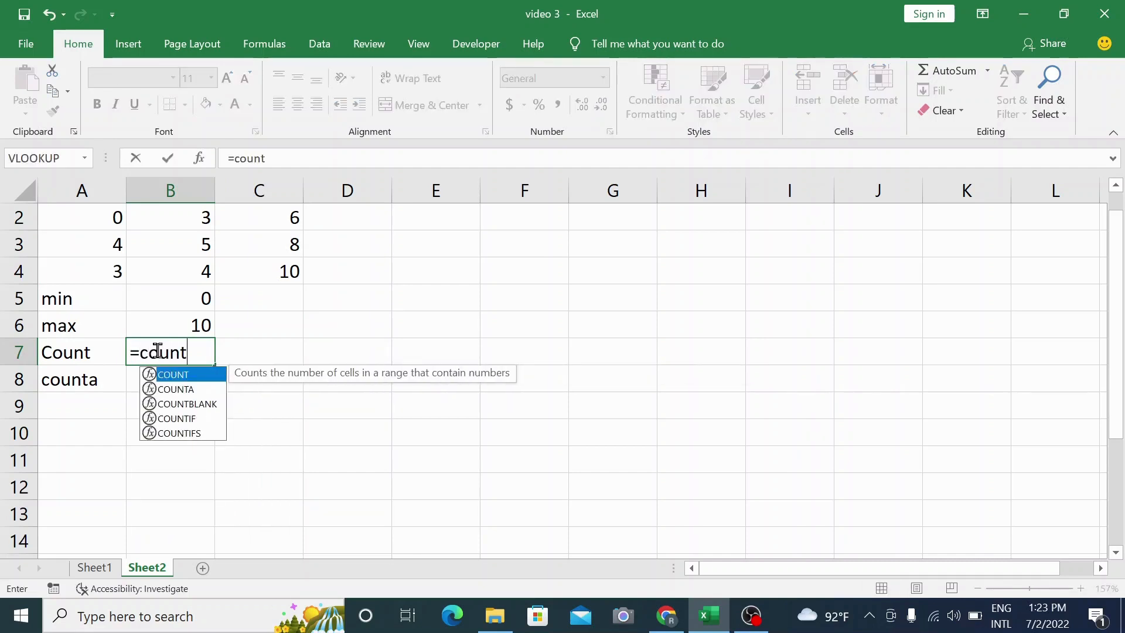
{"action": "type", "text": "("}
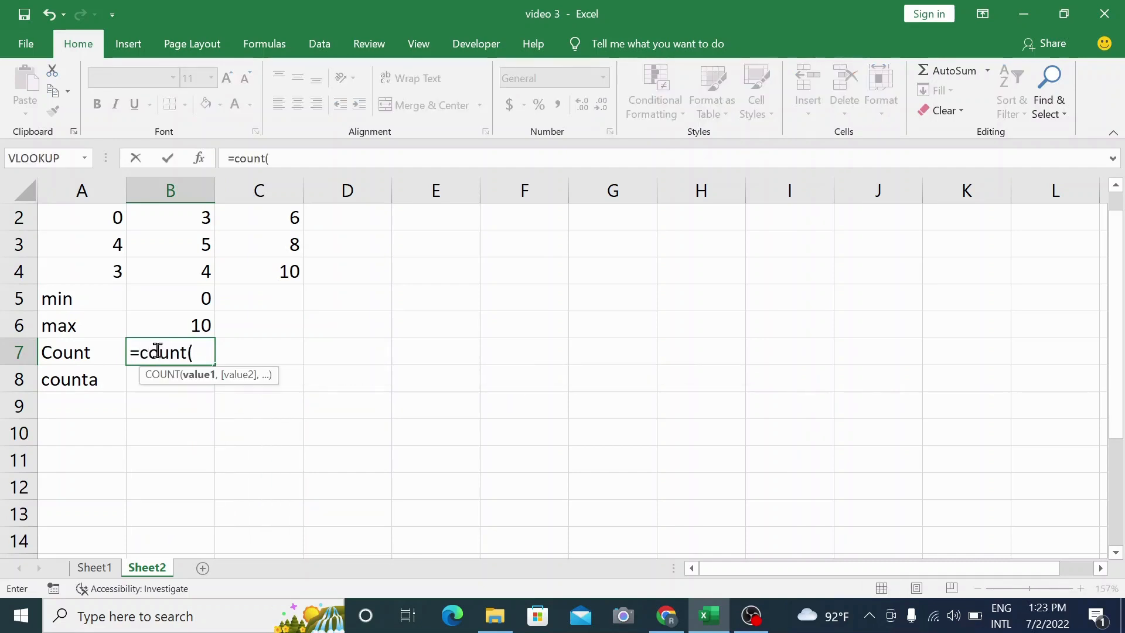
{"action": "left_click_drag", "start_coordinate": [96, 219], "coordinate": [258, 269]}
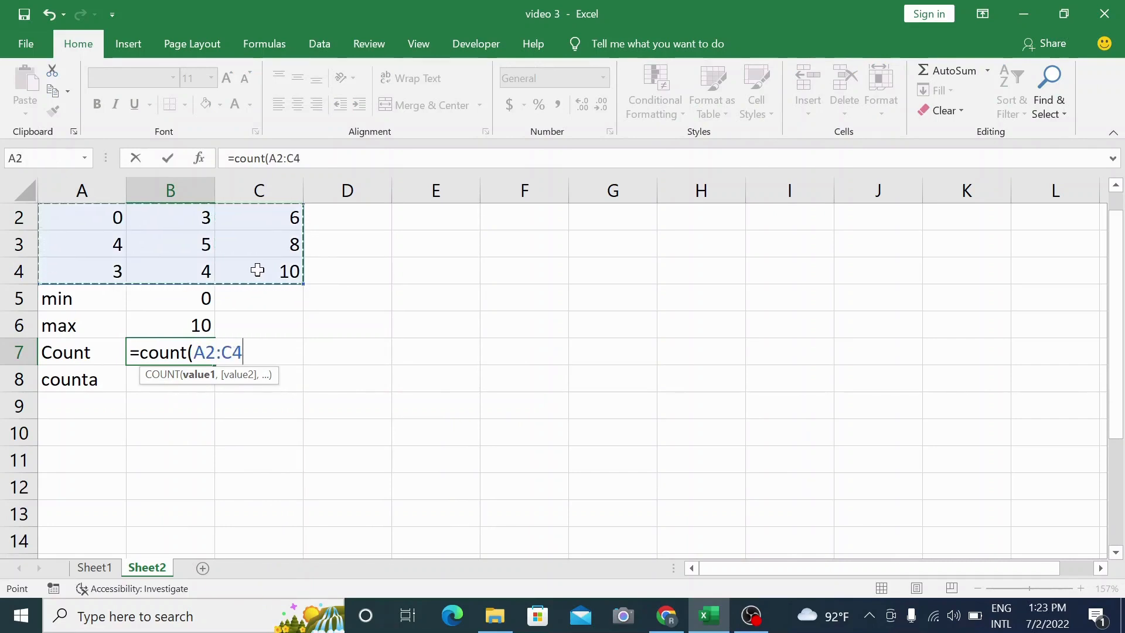
{"action": "type", "text": ")"}
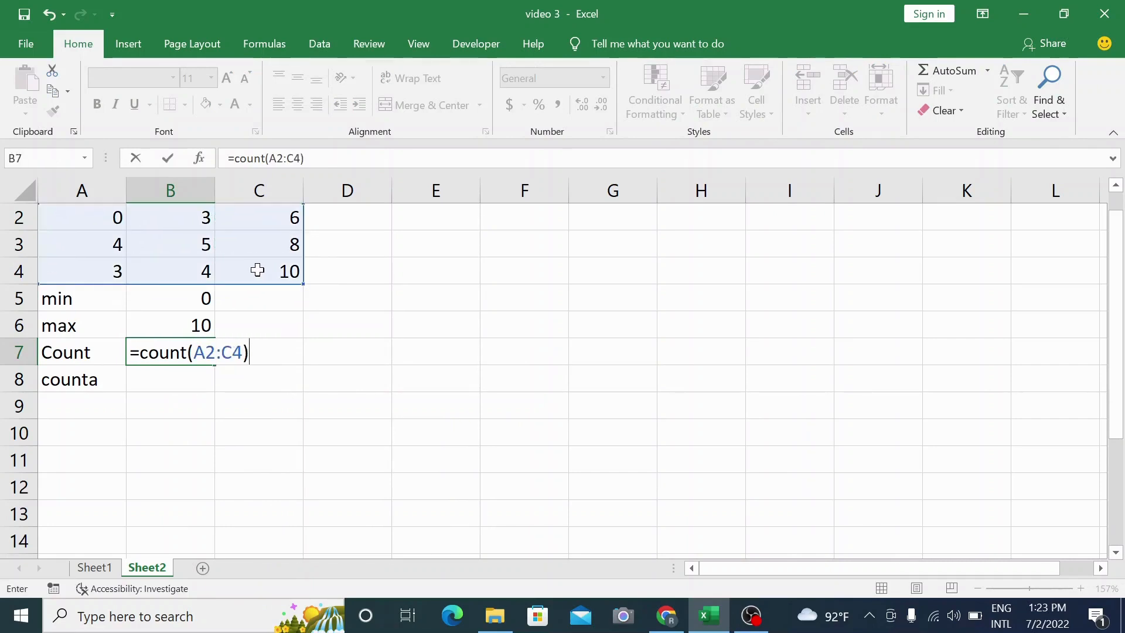
{"action": "key", "text": "Return"}
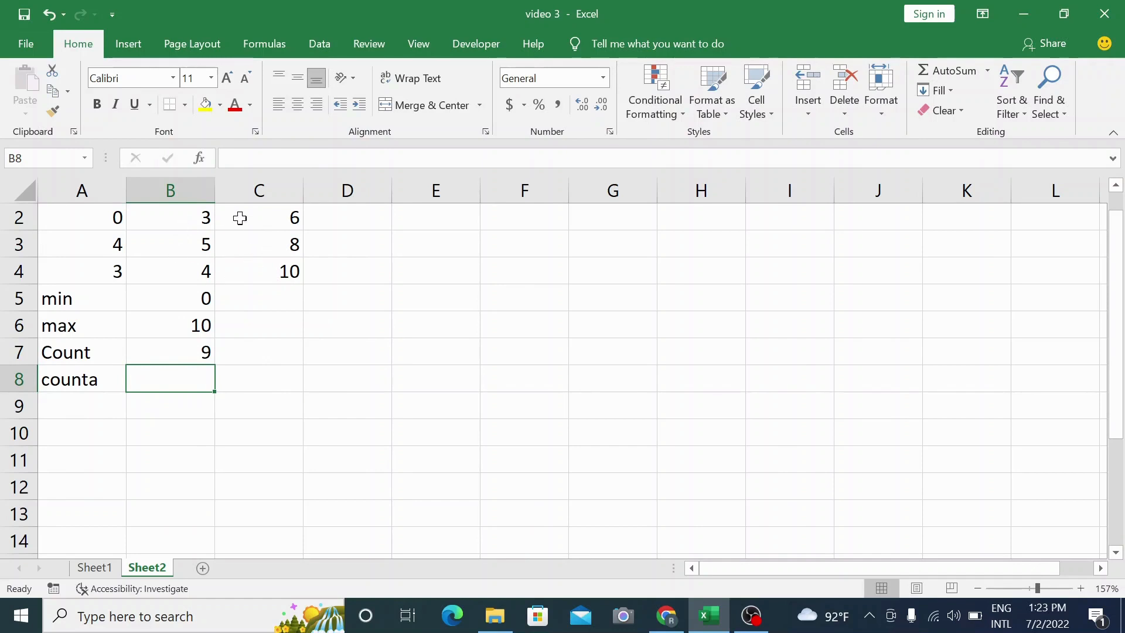
Clear the COUNT formula from B7.
{"action": "left_click", "coordinate": [190, 356]}
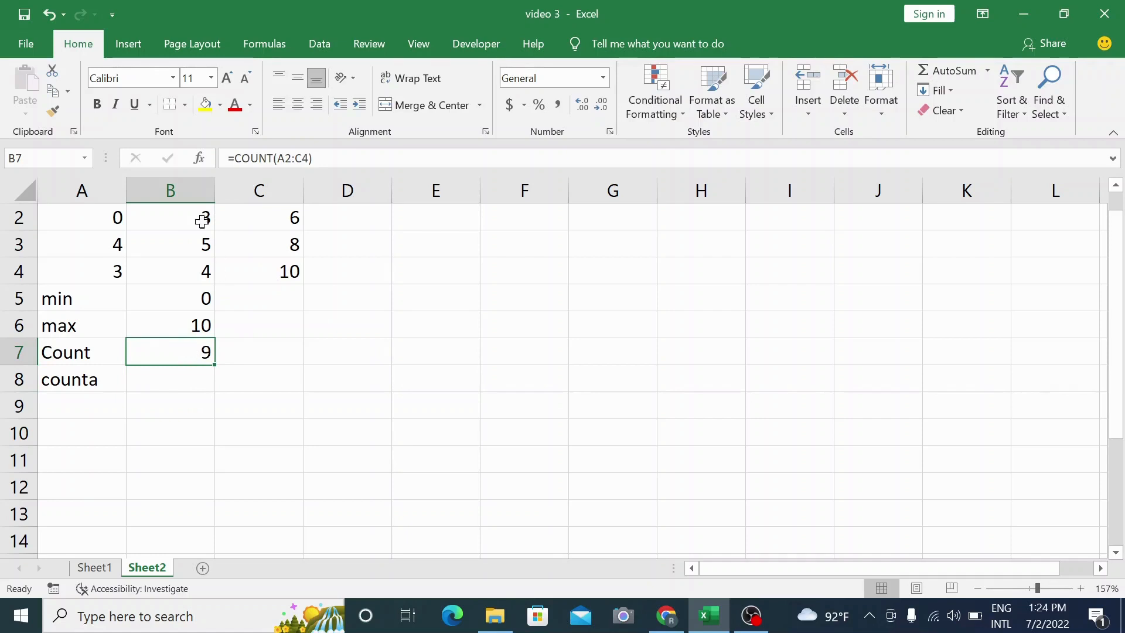
{"action": "left_click_drag", "start_coordinate": [115, 215], "coordinate": [527, 279]}
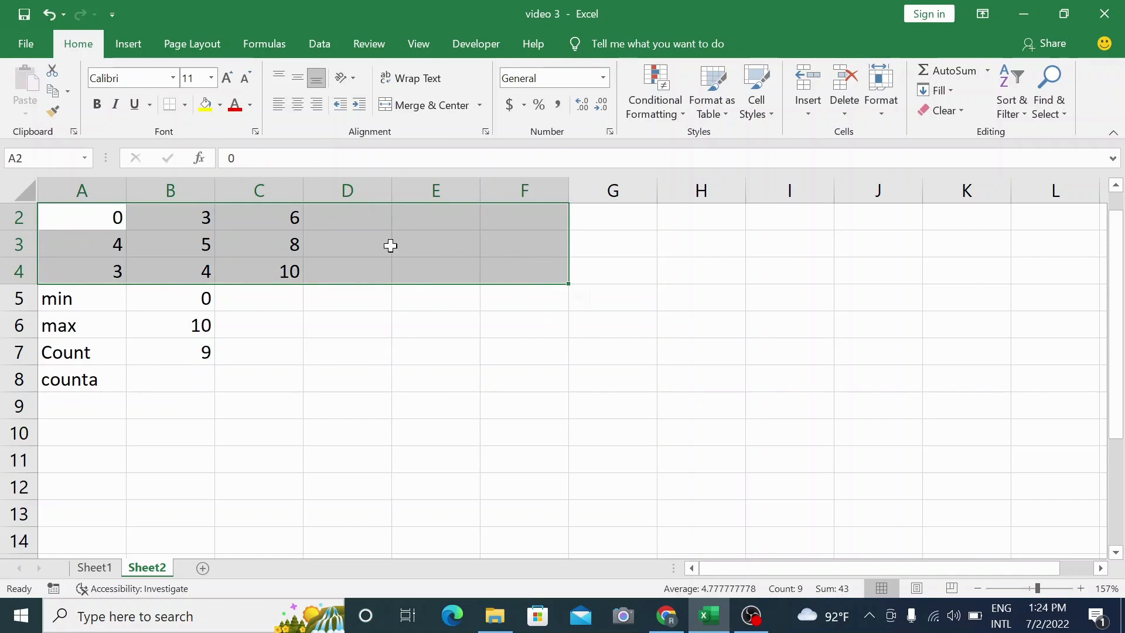
{"action": "left_click", "coordinate": [201, 350]}
{"action": "key", "text": "BackSpace"}
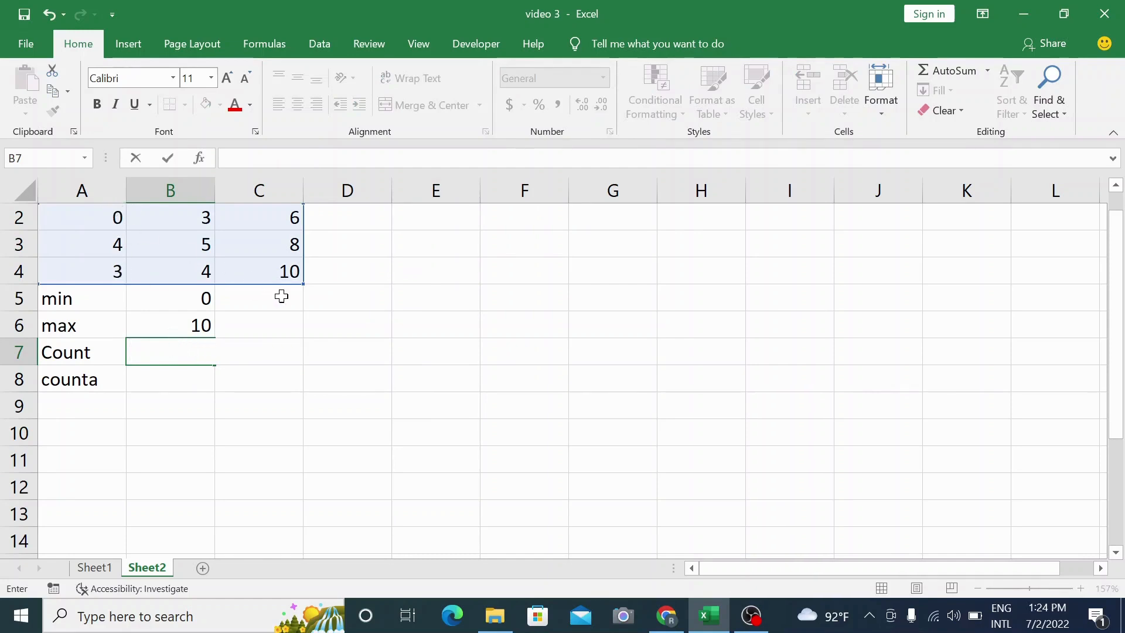
Enter a COUNT formula in B7 over the wider range A2:E4, including empty columns.
{"action": "left_click", "coordinate": [282, 296]}
{"action": "left_click_drag", "start_coordinate": [93, 209], "coordinate": [553, 276]}
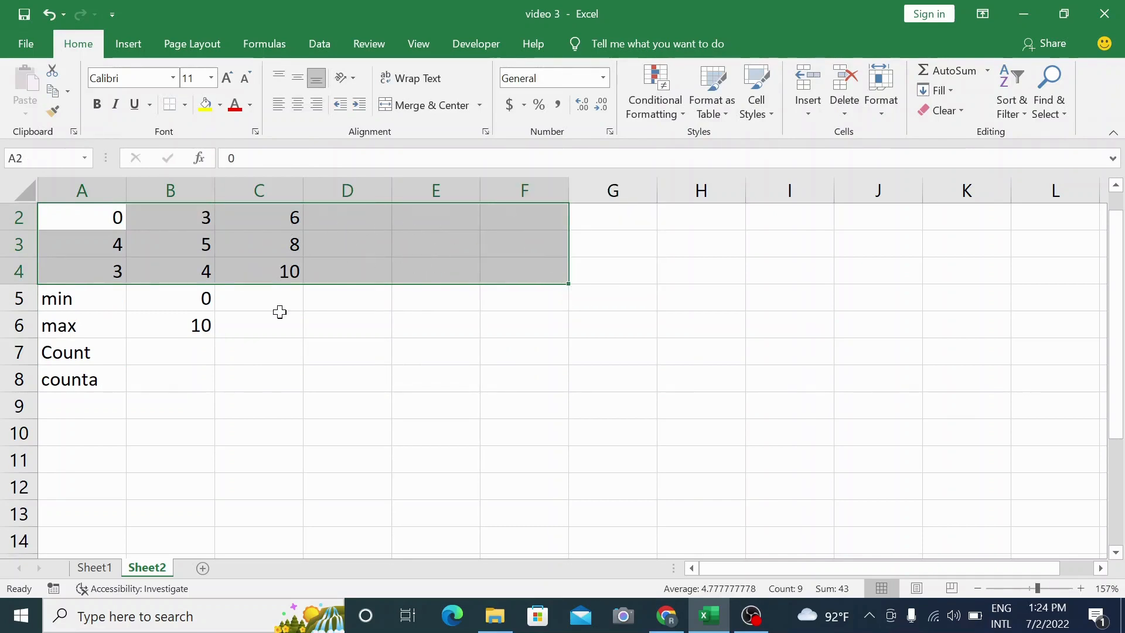
{"action": "left_click", "coordinate": [189, 352]}
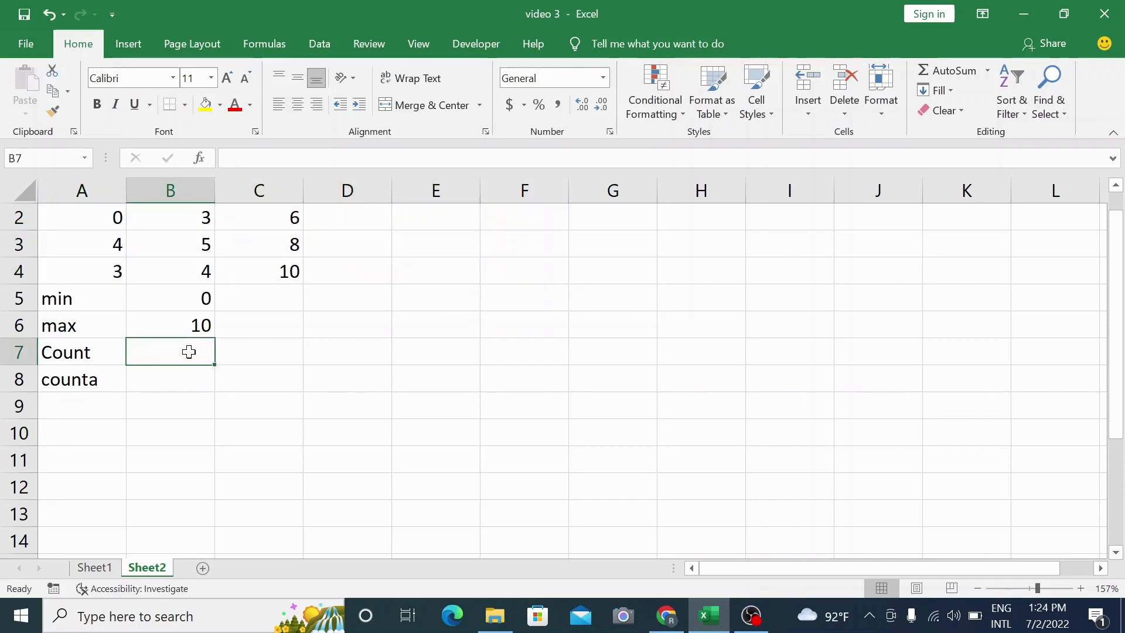
{"action": "type", "text": "="}
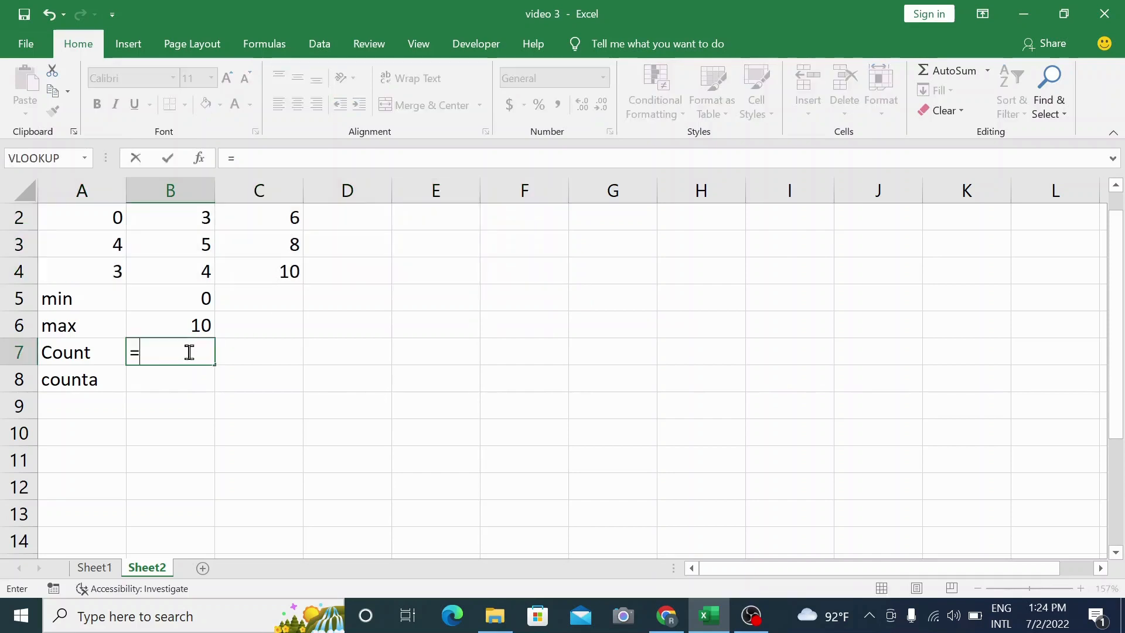
{"action": "type", "text": "count"}
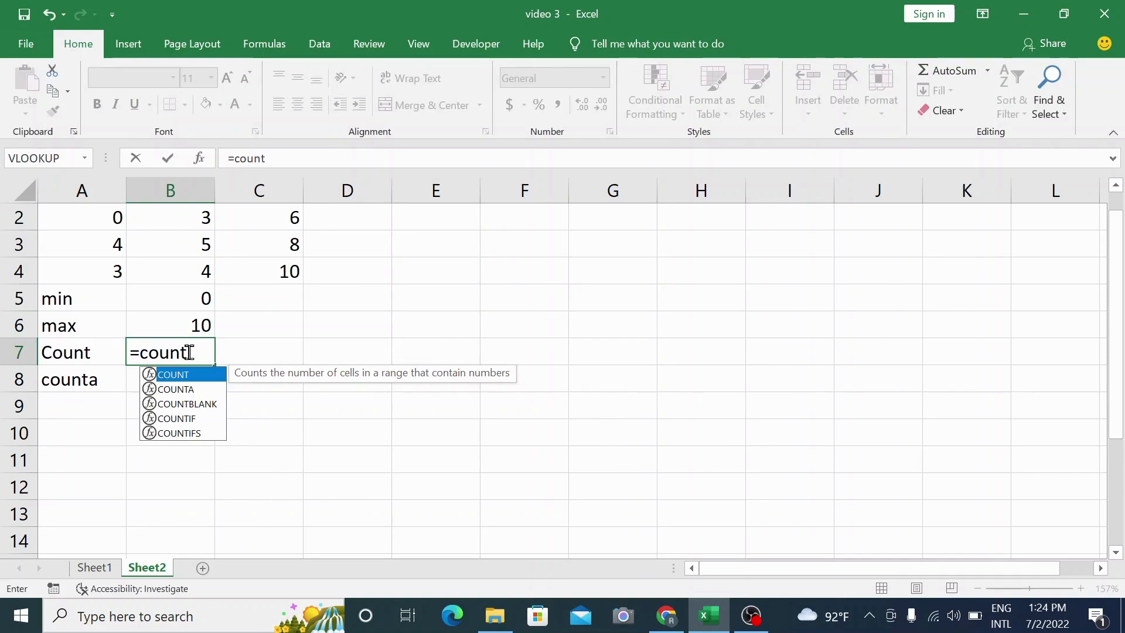
{"action": "type", "text": "("}
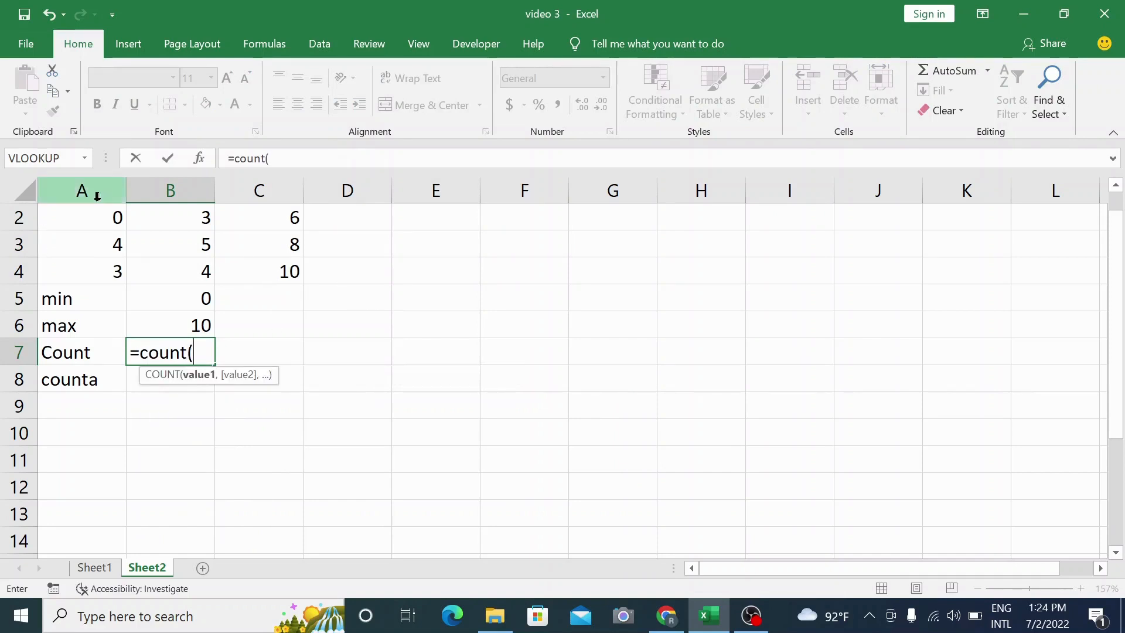
{"action": "left_click_drag", "start_coordinate": [97, 208], "coordinate": [472, 275]}
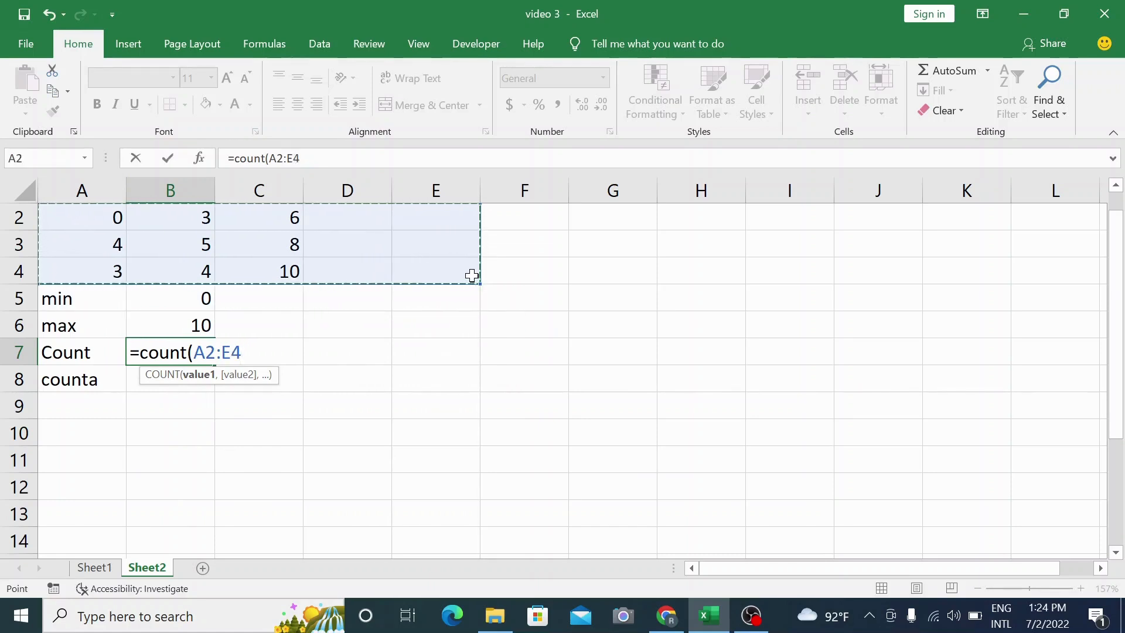
{"action": "type", "text": ")"}
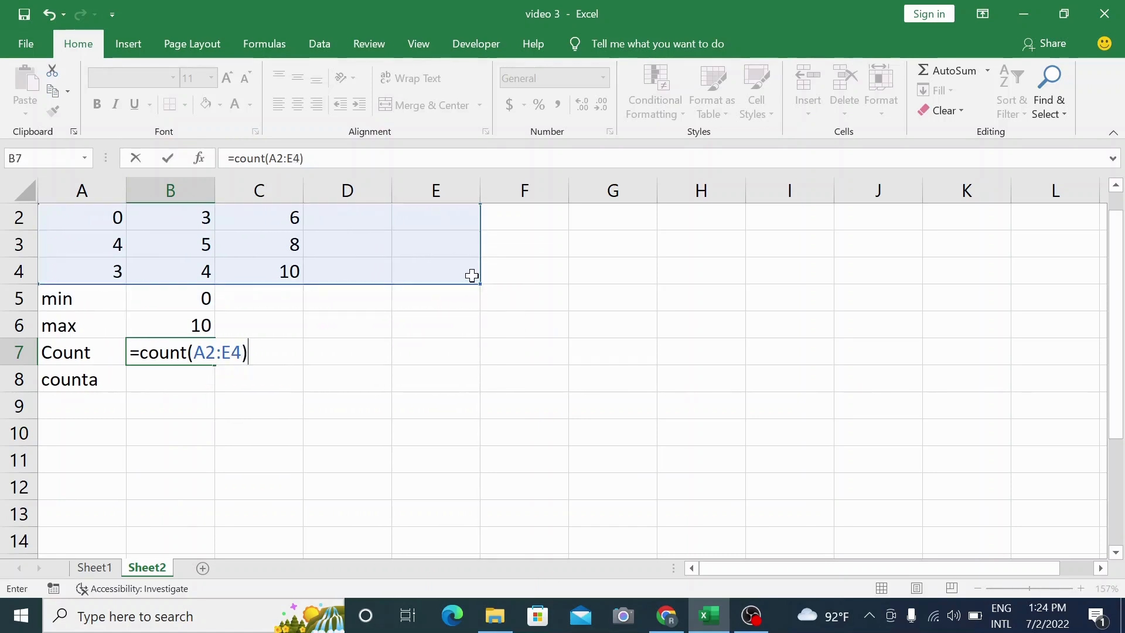
{"action": "key", "text": "Return"}
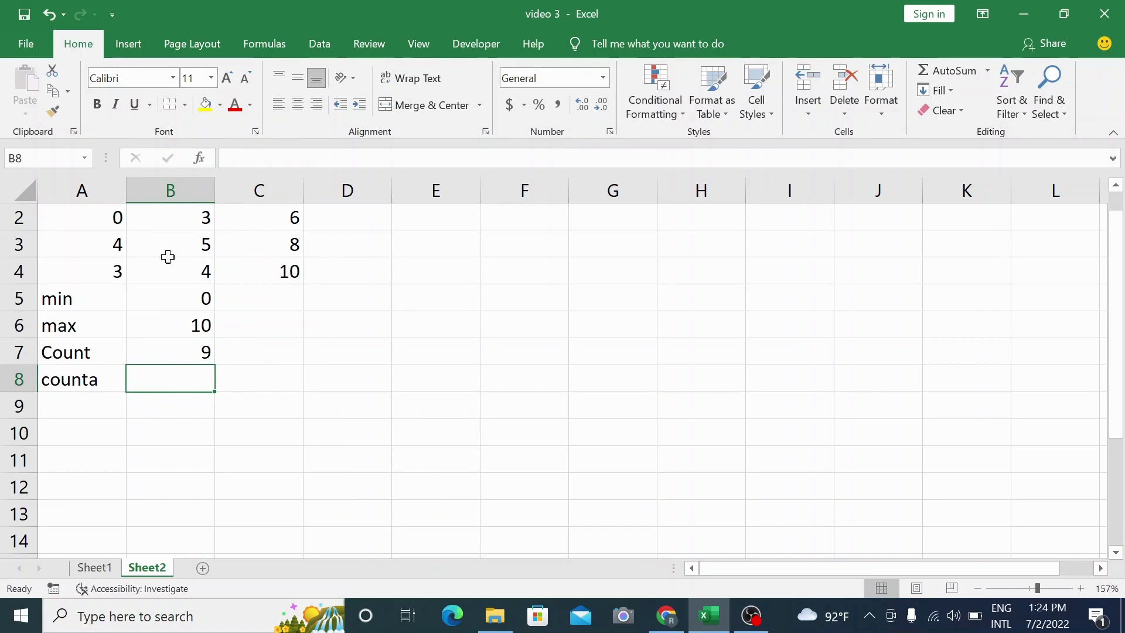
{"action": "left_click_drag", "start_coordinate": [98, 216], "coordinate": [445, 274]}
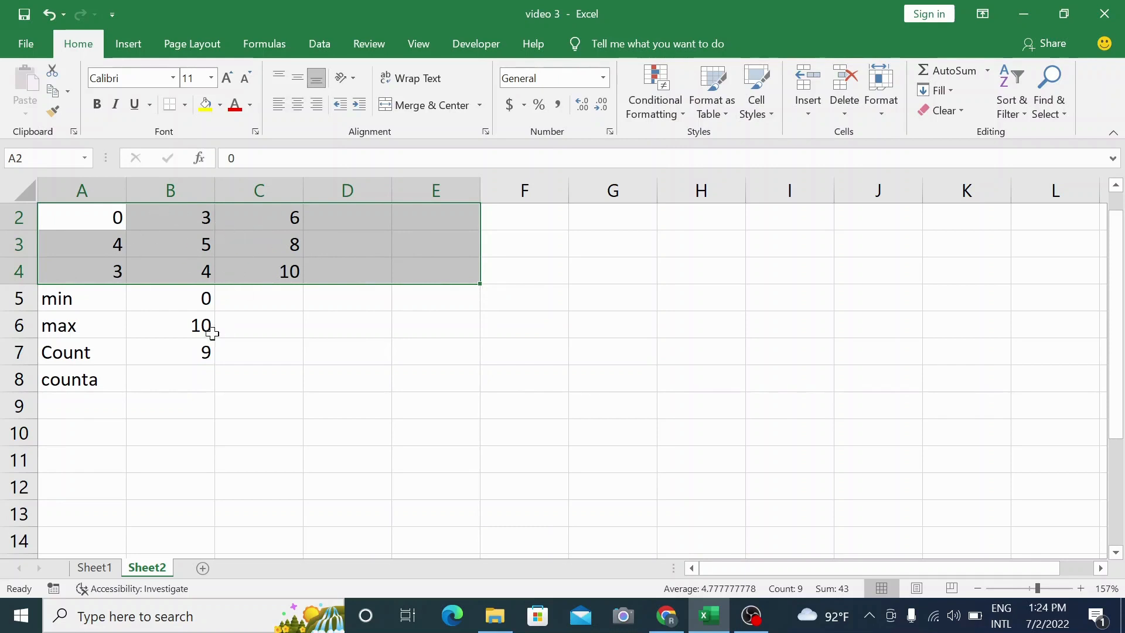
Enter the text Bird in cell D3, inside the data range.
{"action": "left_click", "coordinate": [161, 352]}
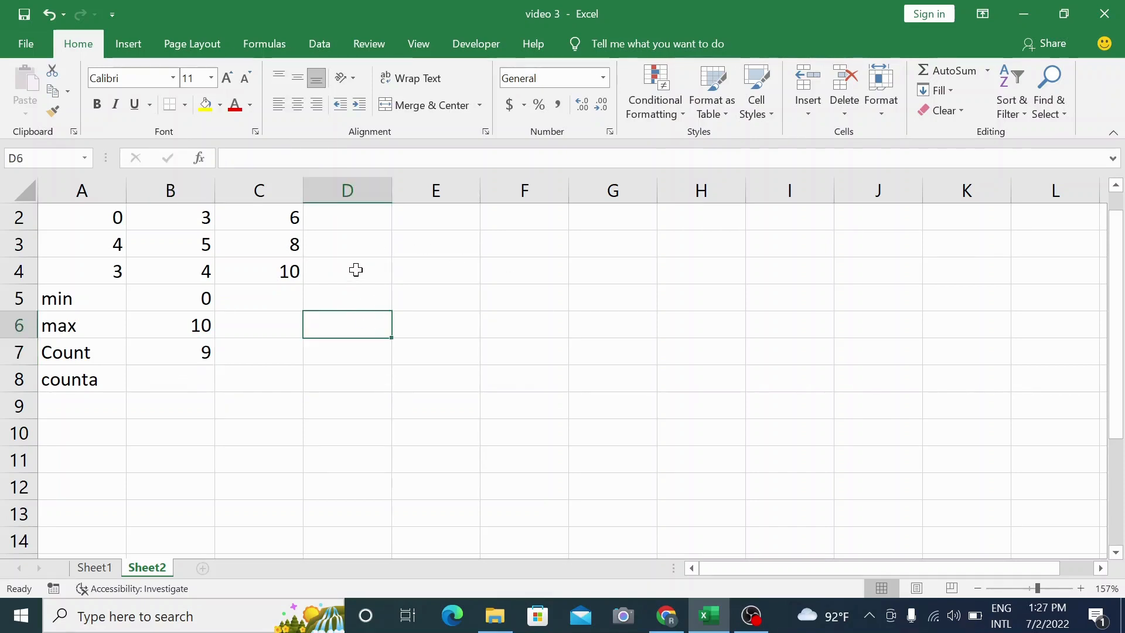
{"action": "left_click", "coordinate": [338, 248]}
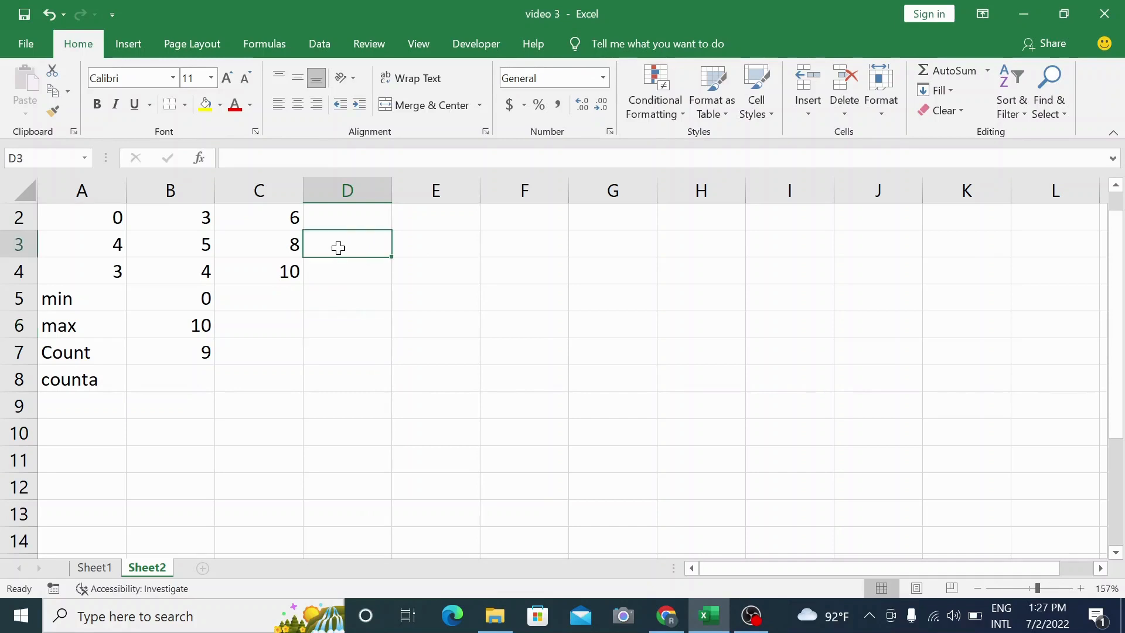
{"action": "type", "text": "Bird"}
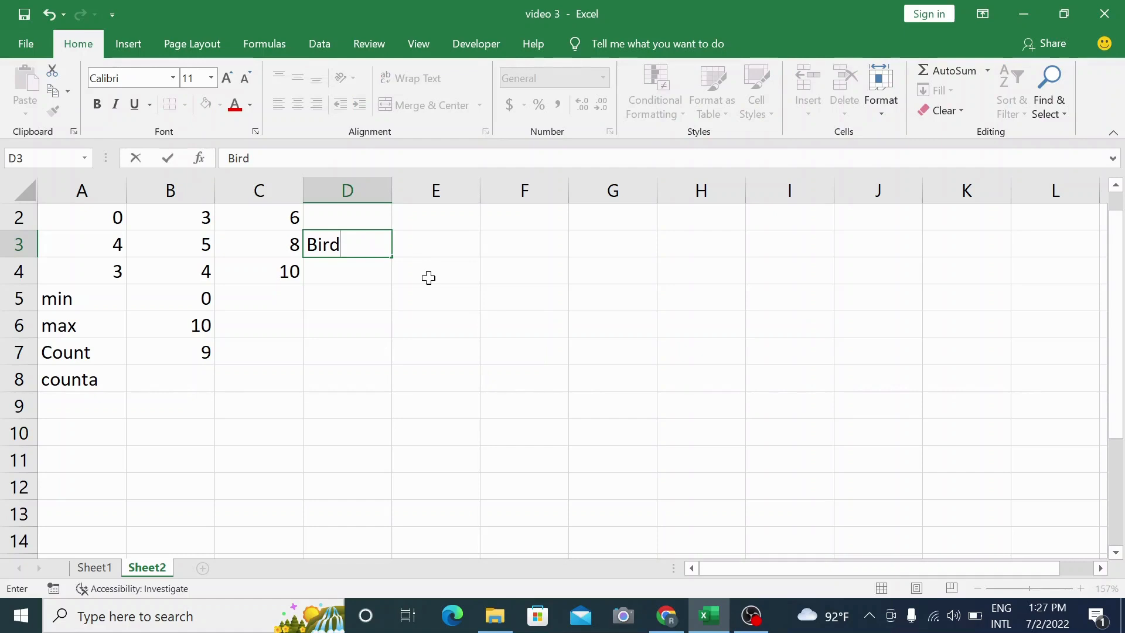
Clear the COUNT formula from B7.
{"action": "left_click", "coordinate": [180, 351]}
{"action": "key", "text": "BackSpace"}
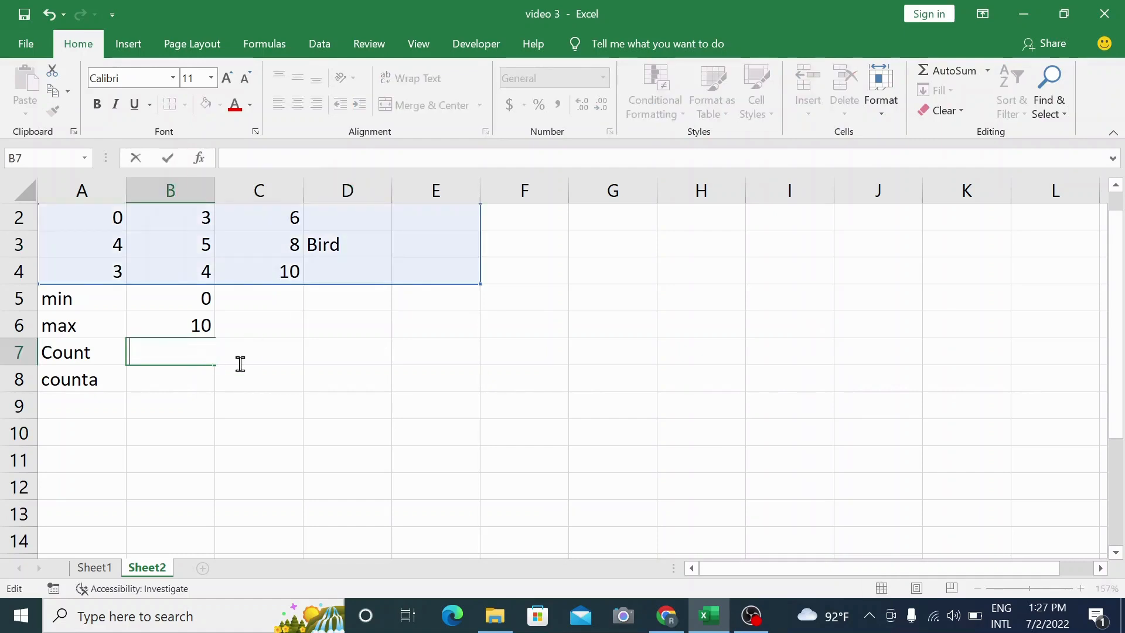
{"action": "left_click", "coordinate": [239, 395]}
Enter a COUNT formula in B7 over the range A2:D4.
{"action": "left_click", "coordinate": [168, 353]}
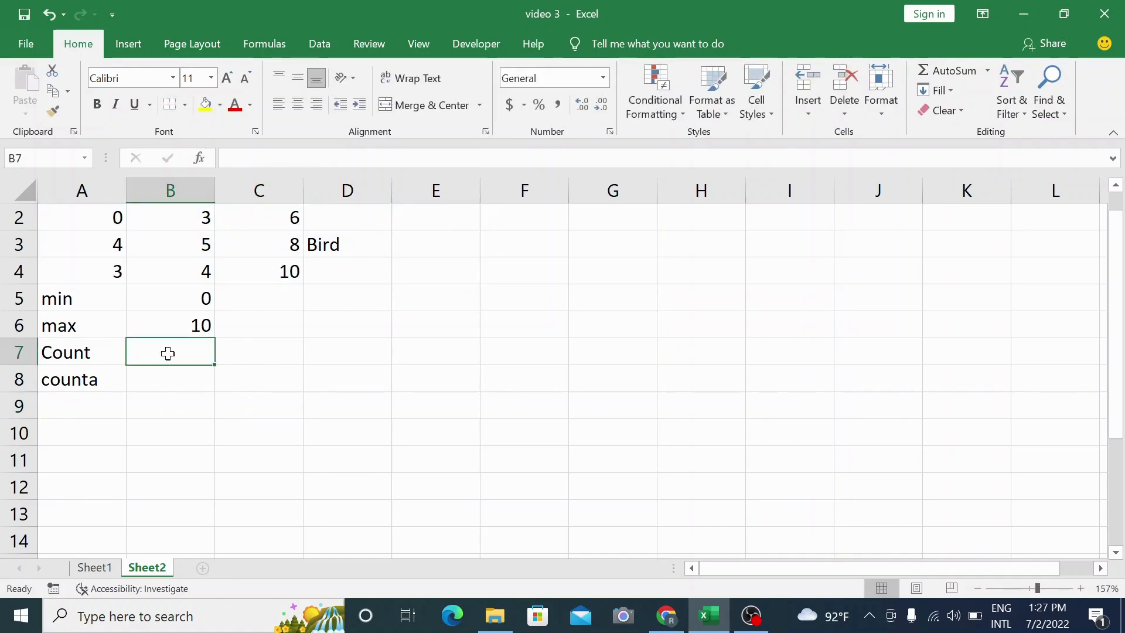
{"action": "type", "text": "=coutn"}
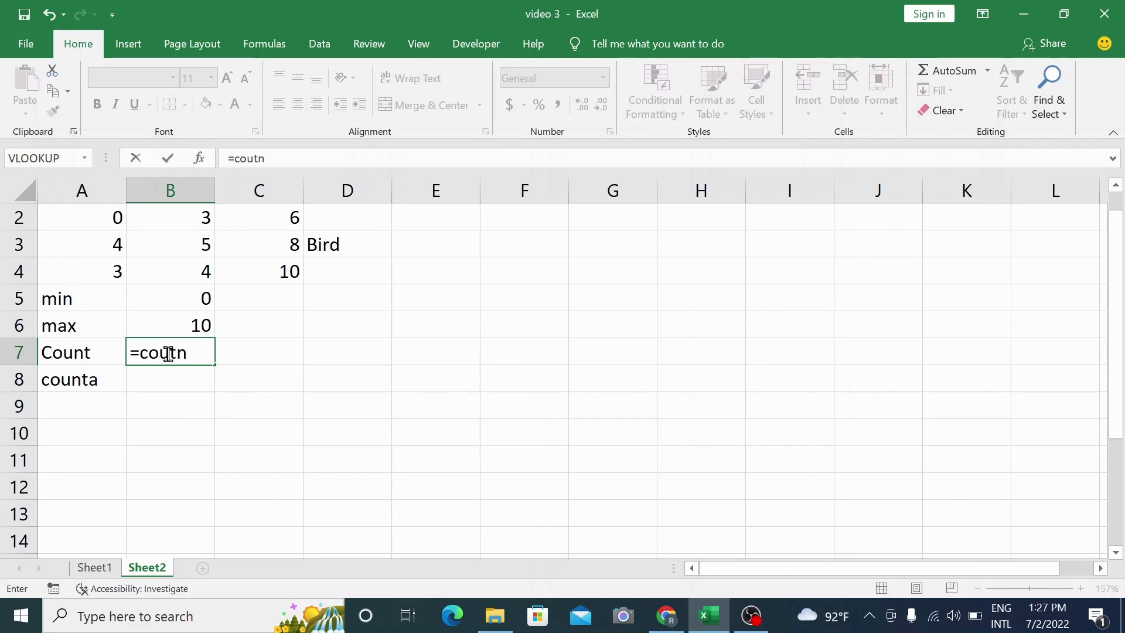
{"action": "key", "text": "BackSpace"}
{"action": "key", "text": "BackSpace"}
{"action": "type", "text": "nt"}
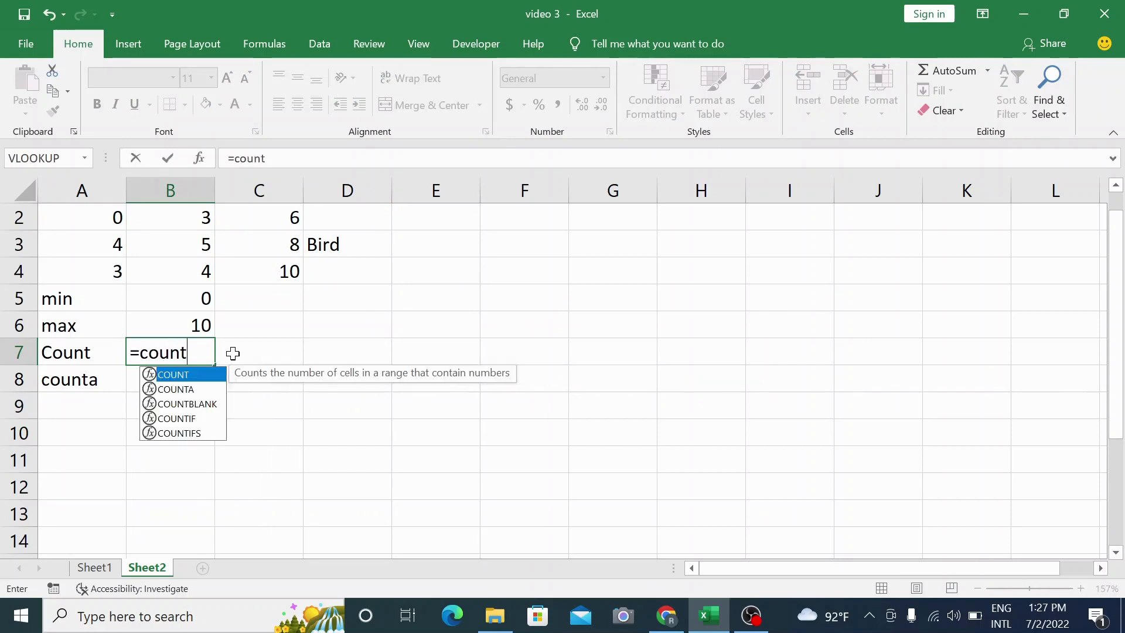
{"action": "type", "text": "("}
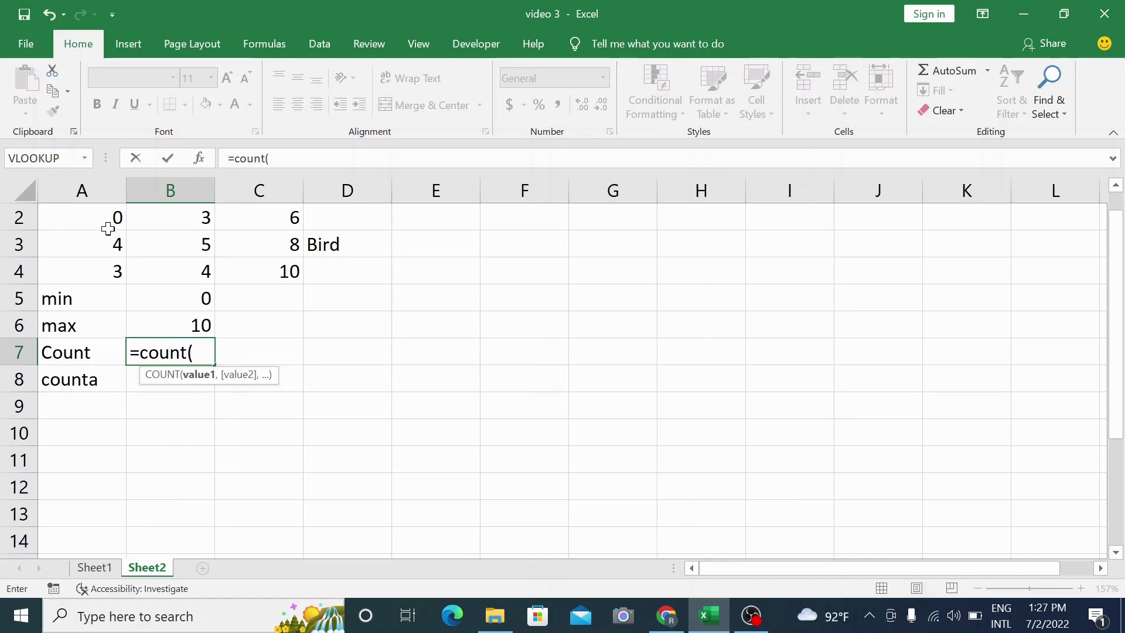
{"action": "left_click_drag", "start_coordinate": [108, 218], "coordinate": [331, 274]}
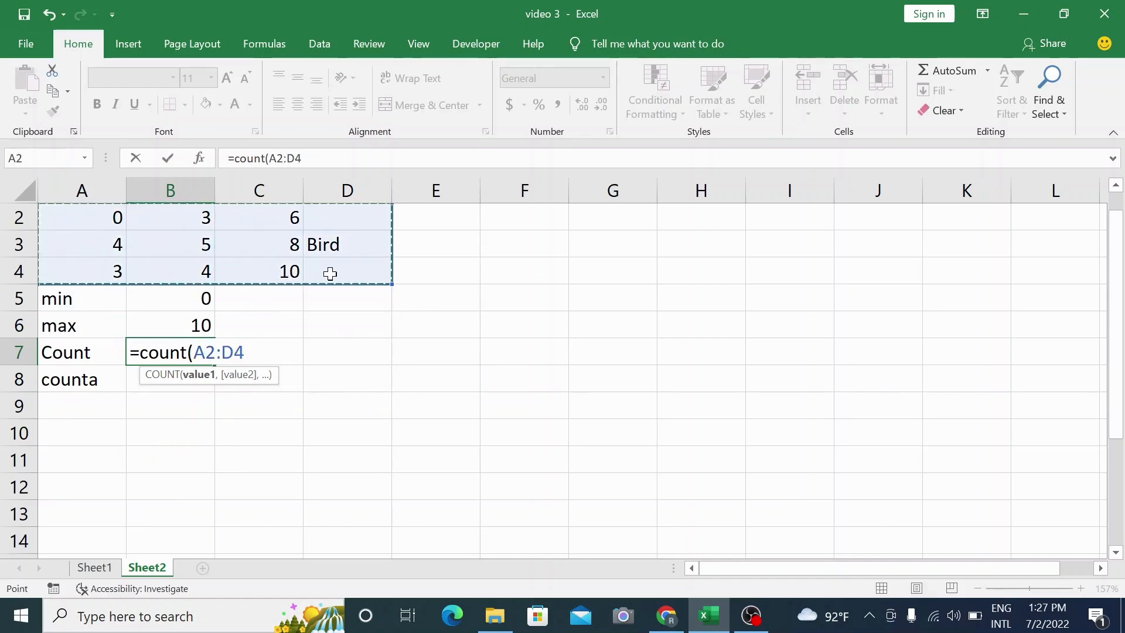
{"action": "type", "text": ")"}
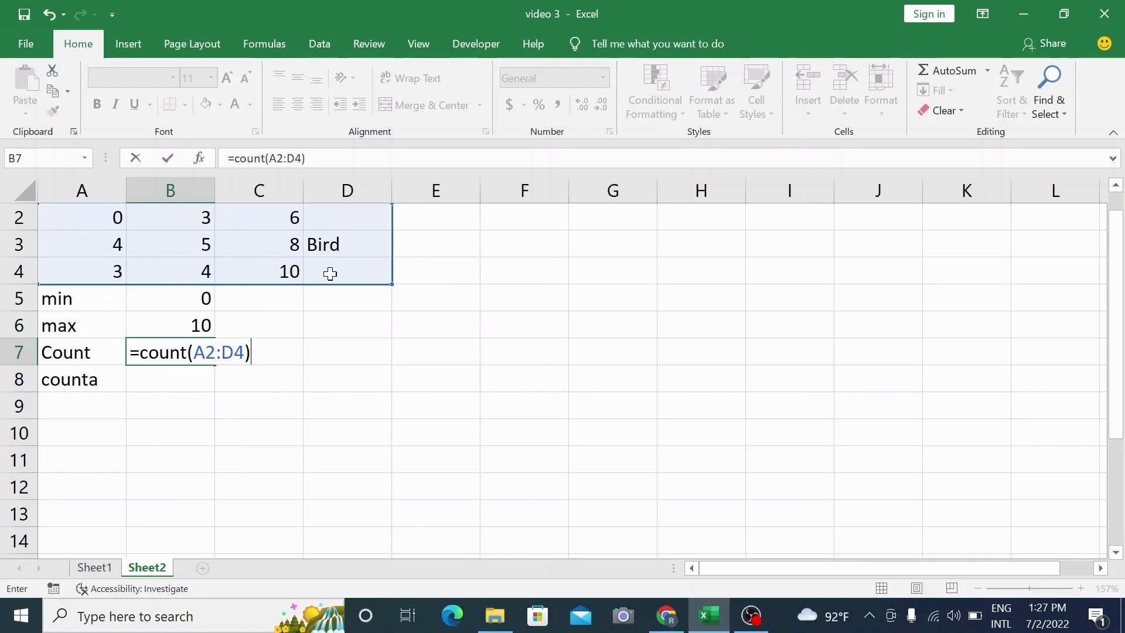
{"action": "key", "text": "Return"}
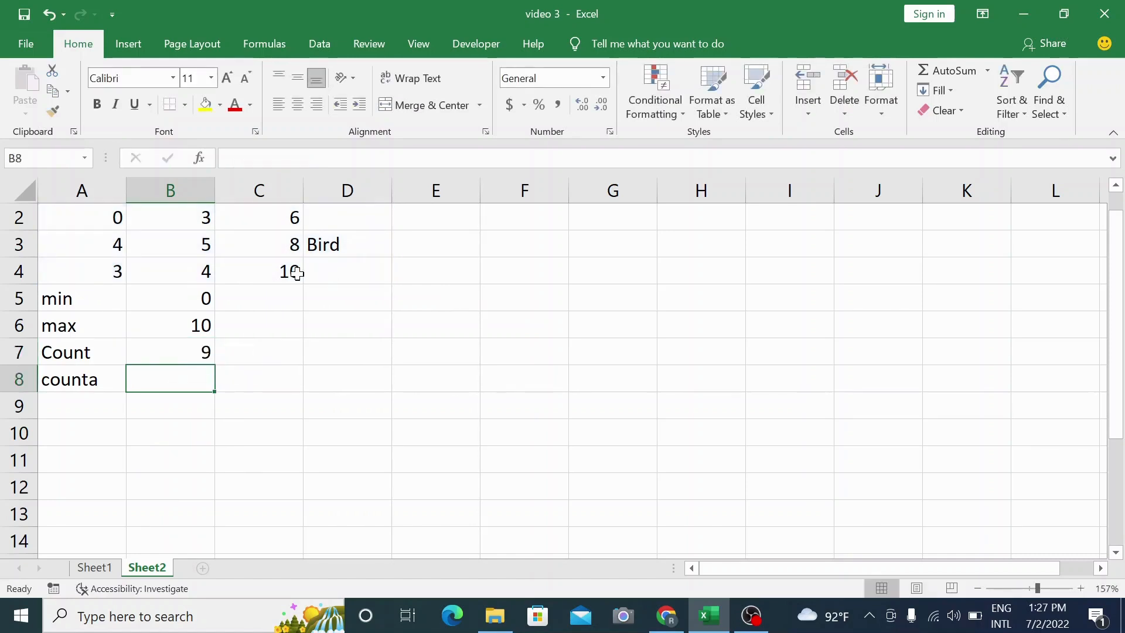
Delete the text Bird from D3.
{"action": "left_click", "coordinate": [353, 245]}
{"action": "key", "text": "BackSpace"}
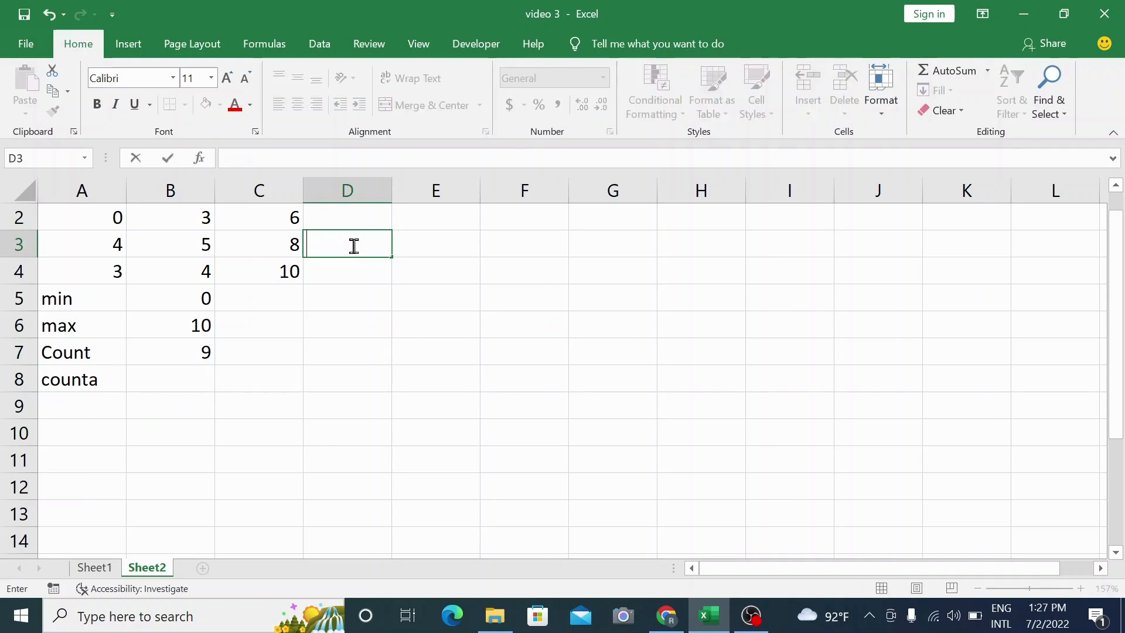
Enter a COUNTA formula in B8 over the range A2:C4.
{"action": "left_click", "coordinate": [159, 378]}
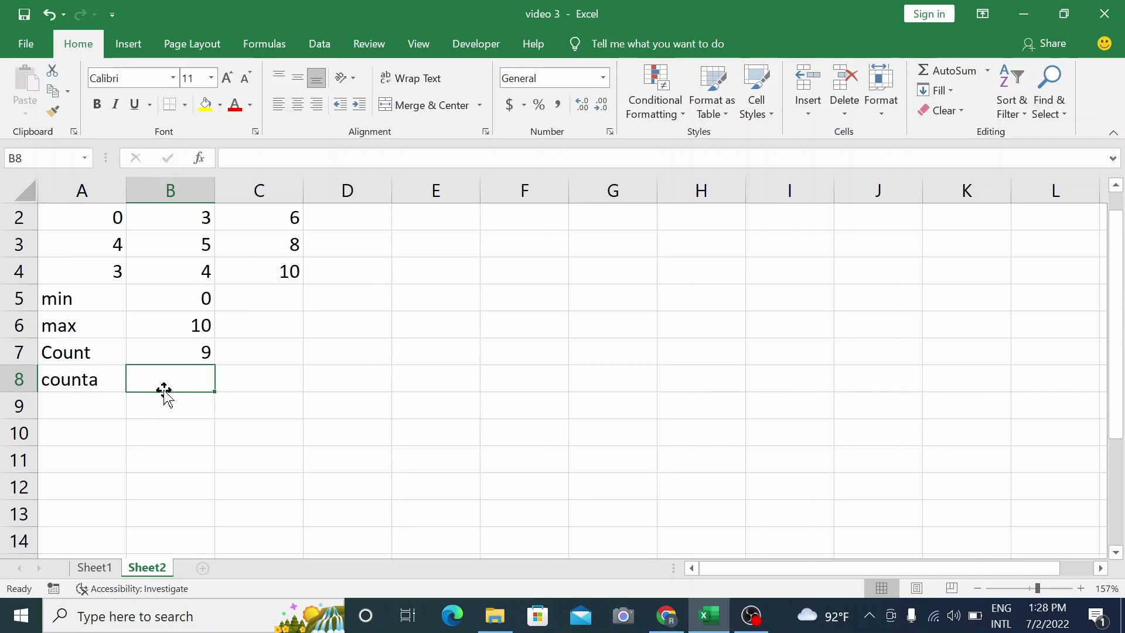
{"action": "type", "text": "="}
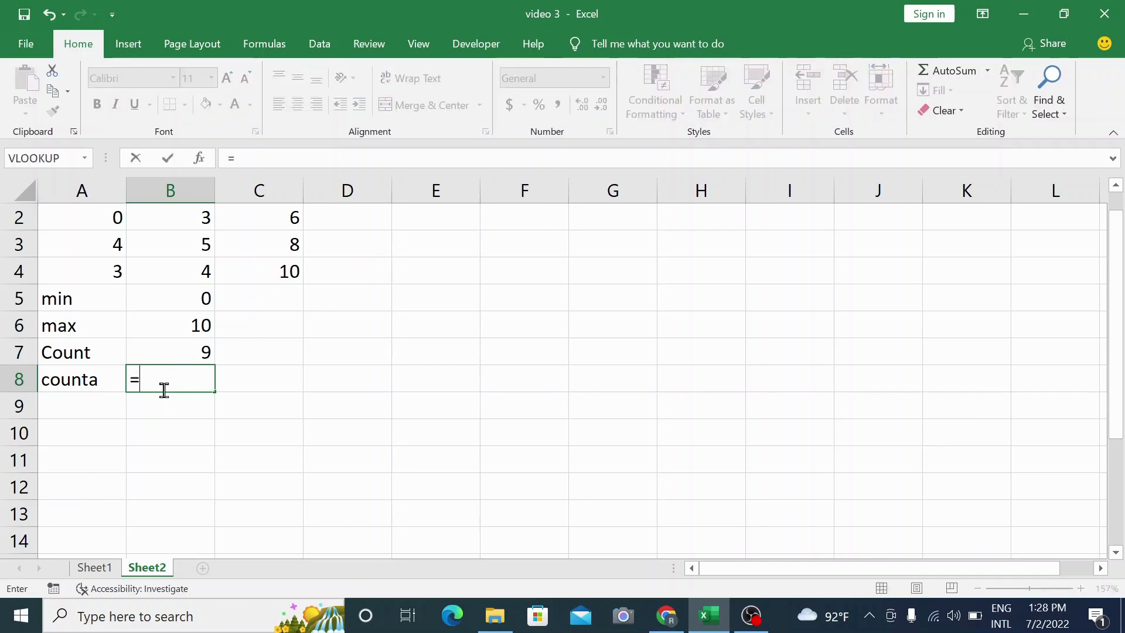
{"action": "type", "text": "counta"}
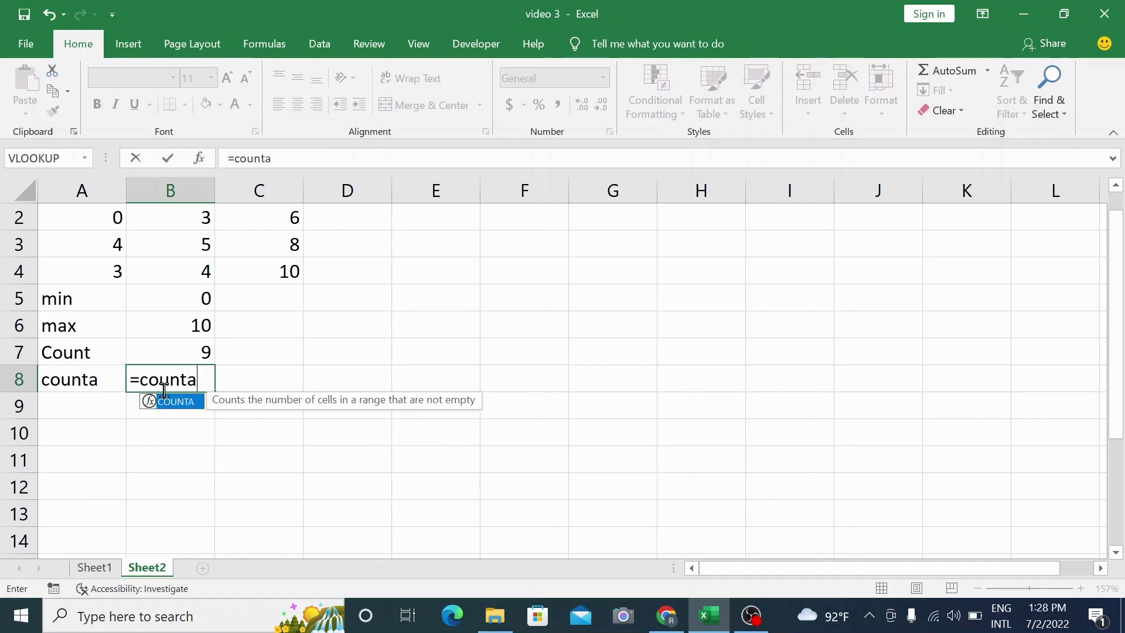
{"action": "type", "text": "("}
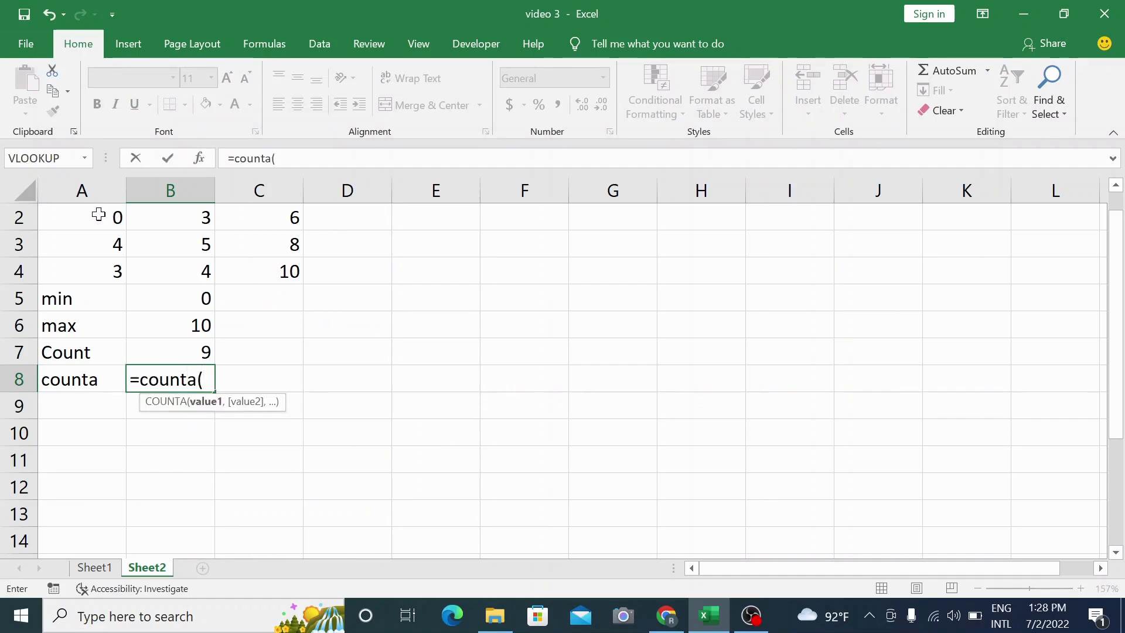
{"action": "left_click_drag", "start_coordinate": [99, 215], "coordinate": [269, 286]}
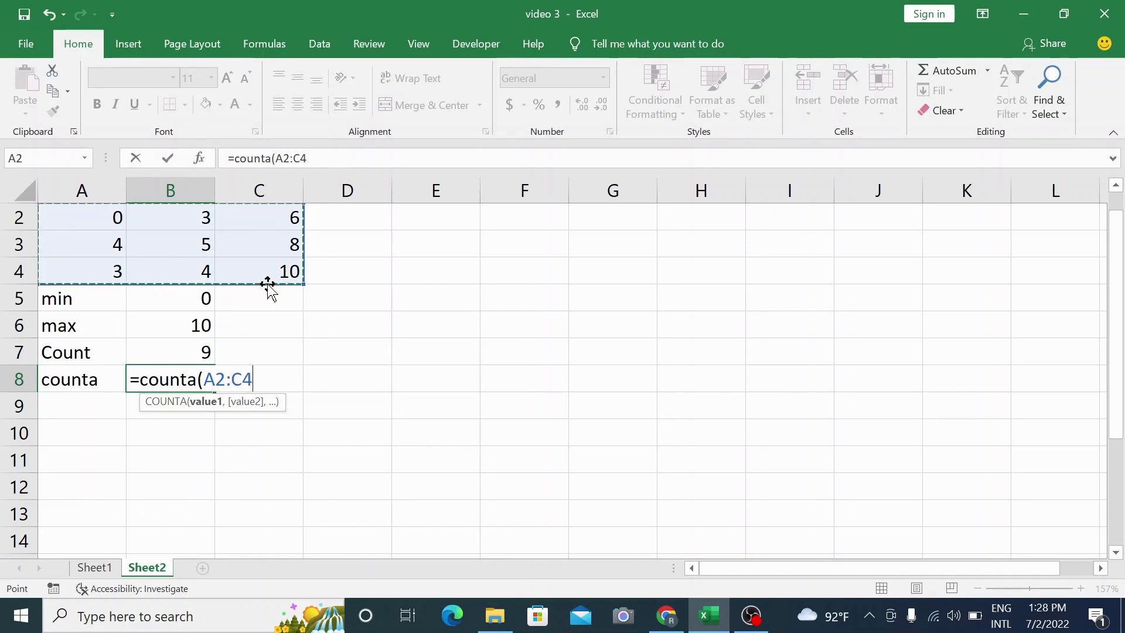
{"action": "type", "text": ")"}
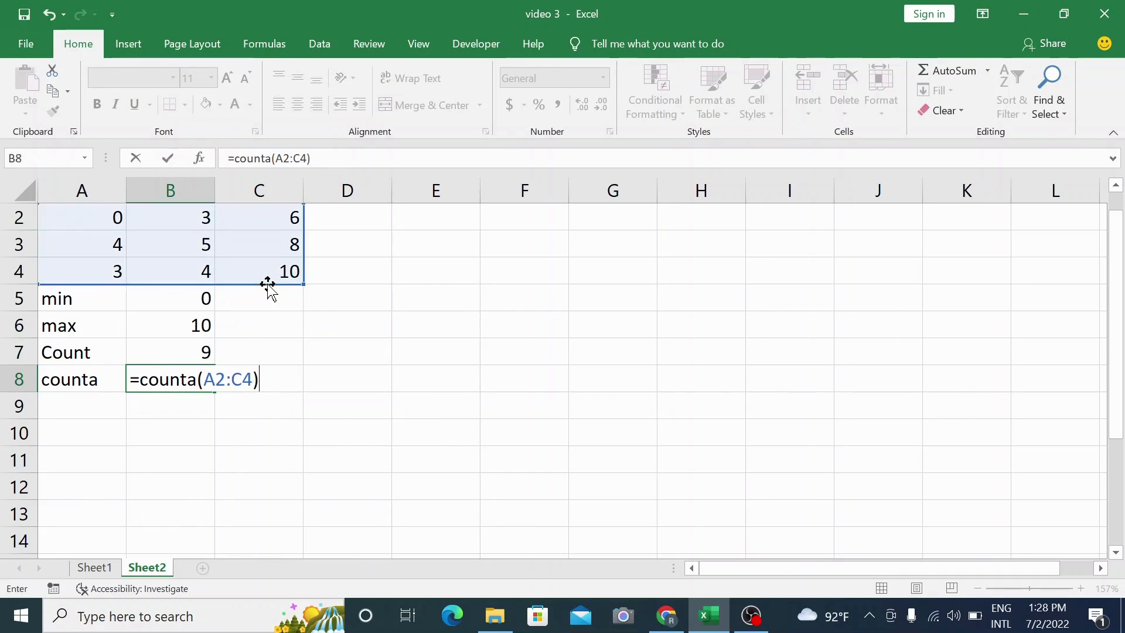
{"action": "key", "text": "Return"}
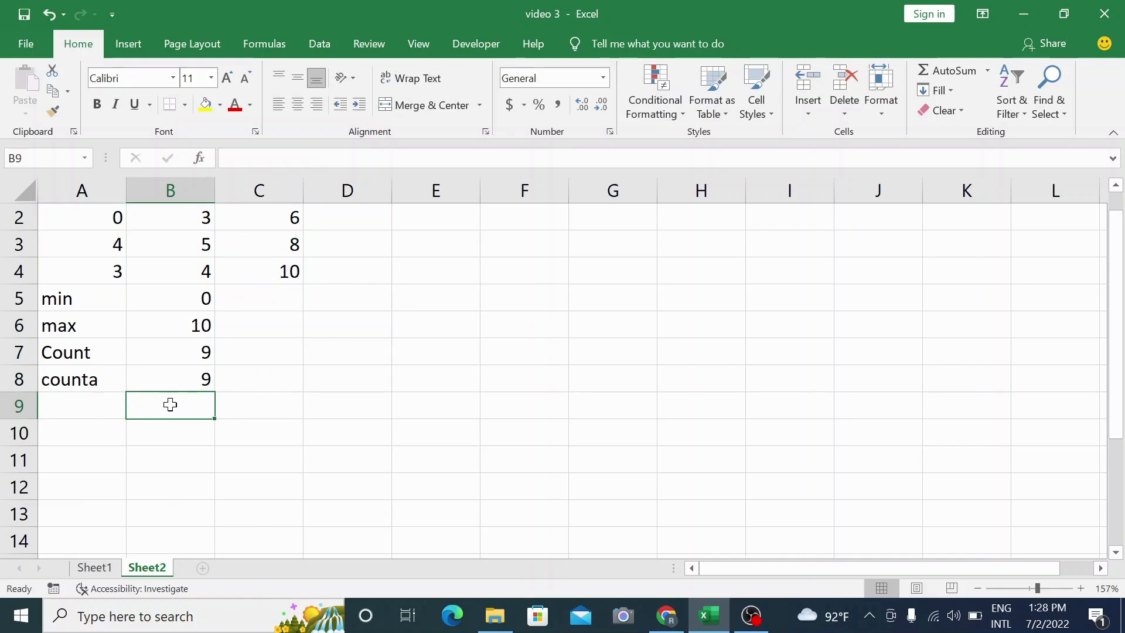
Enter a person's name as a text value in cell D3.
{"action": "left_click", "coordinate": [355, 242]}
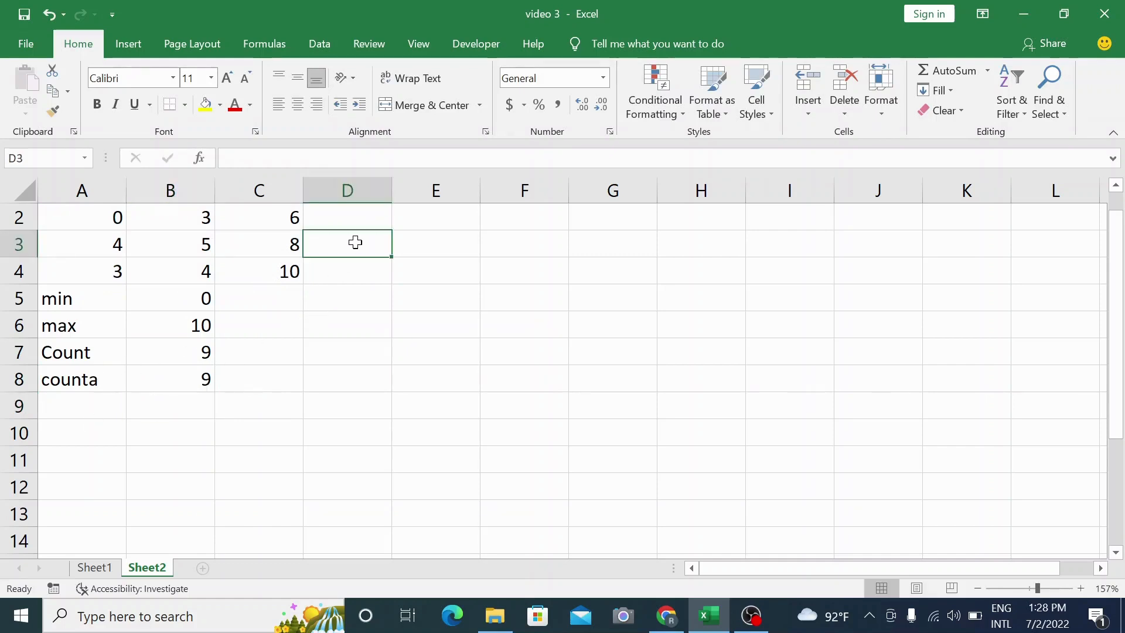
{"action": "type", "text": "N"}
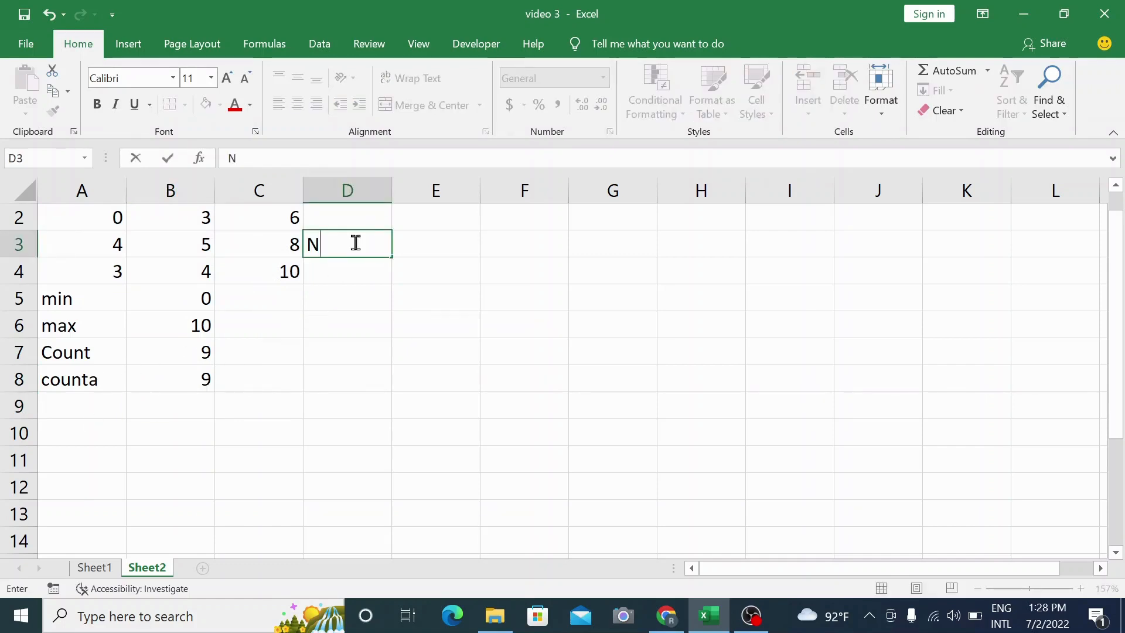
{"action": "type", "text": "ijhum"}
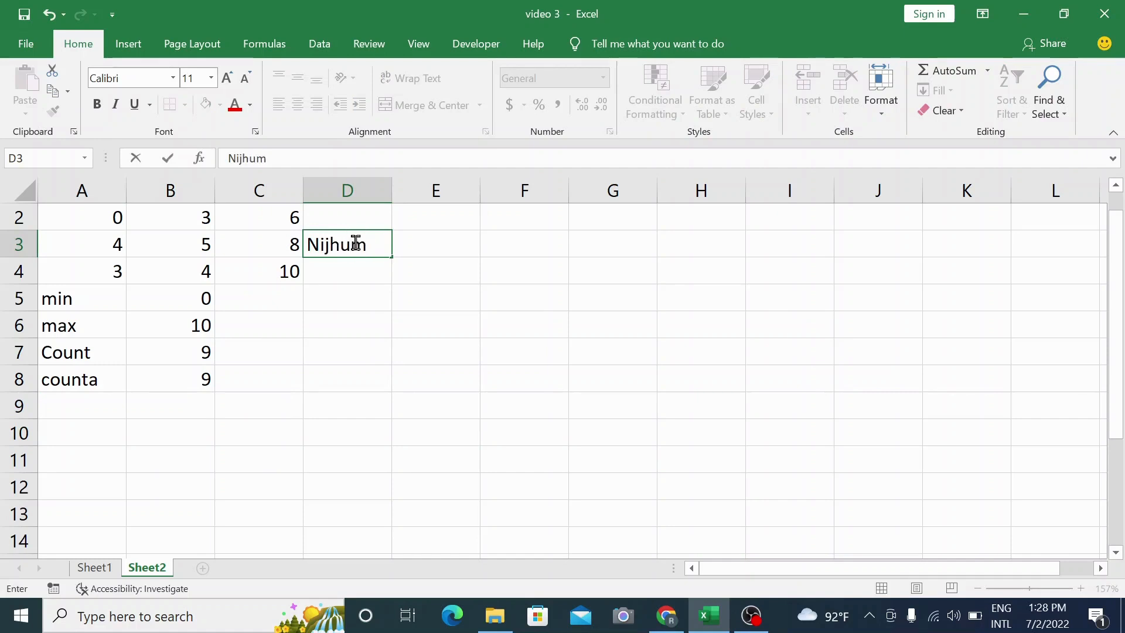
Clear the COUNTA formula from B8.
{"action": "left_click", "coordinate": [179, 372]}
{"action": "key", "text": "BackSpace"}
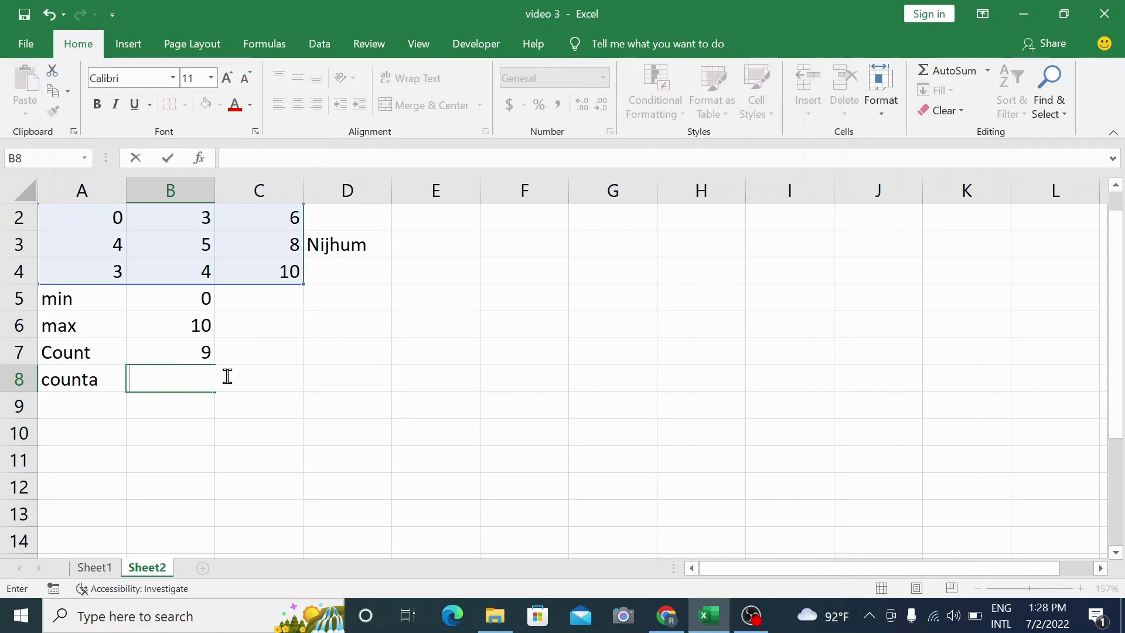
{"action": "left_click", "coordinate": [251, 406]}
Enter a COUNTA formula in B8 over the range A2:D4, including the text cell.
{"action": "left_click", "coordinate": [159, 373]}
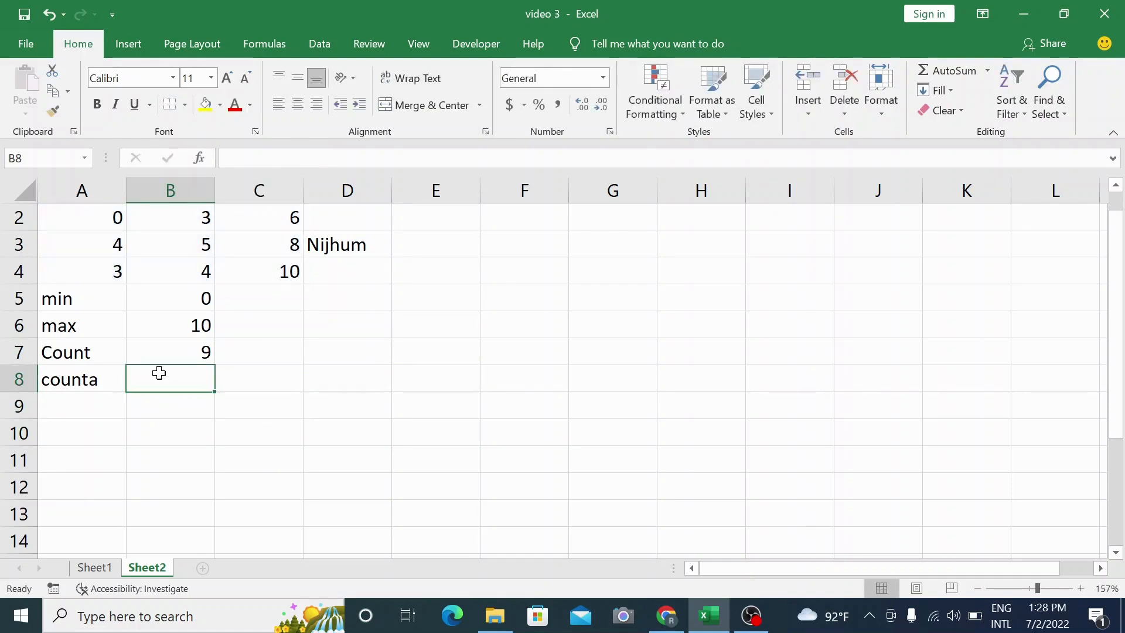
{"action": "type", "text": "=co"}
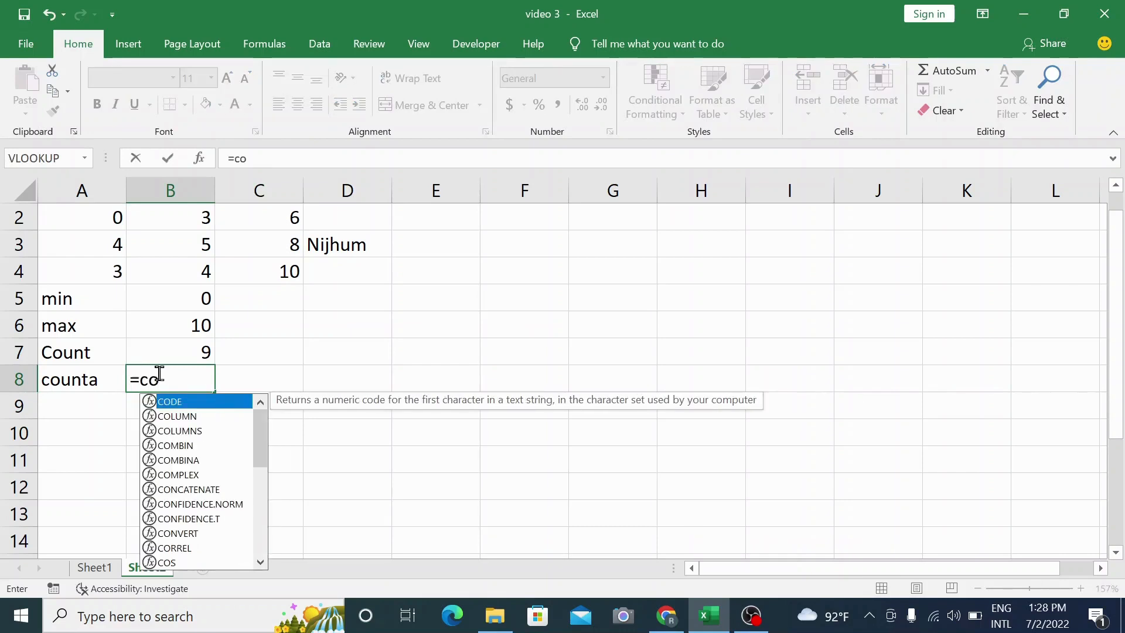
{"action": "type", "text": "unta("}
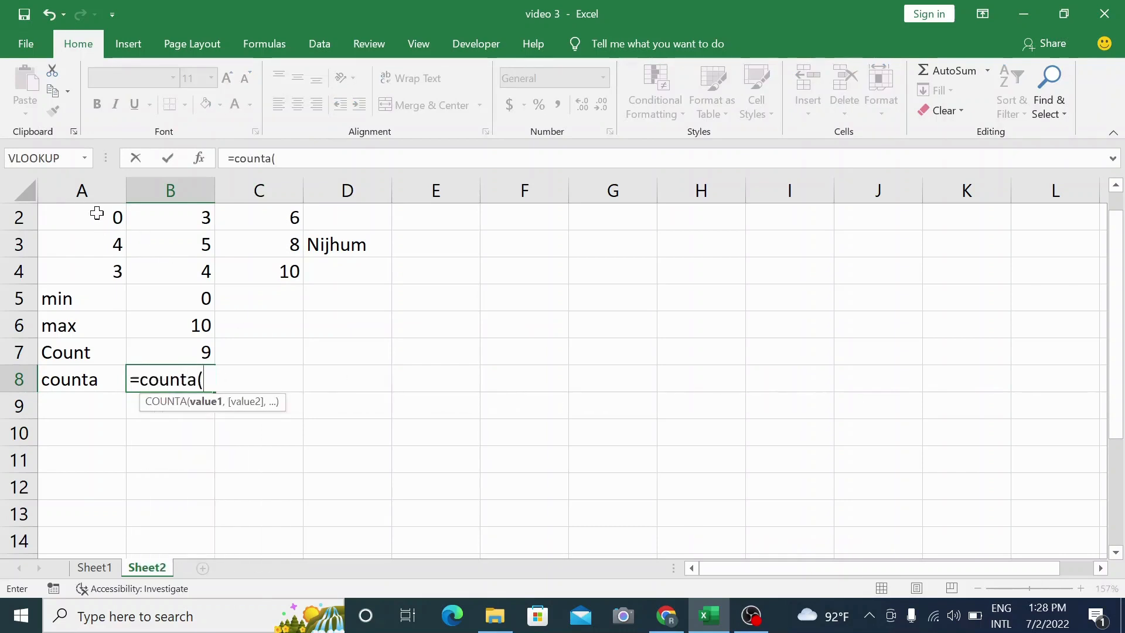
{"action": "left_click_drag", "start_coordinate": [97, 213], "coordinate": [368, 278]}
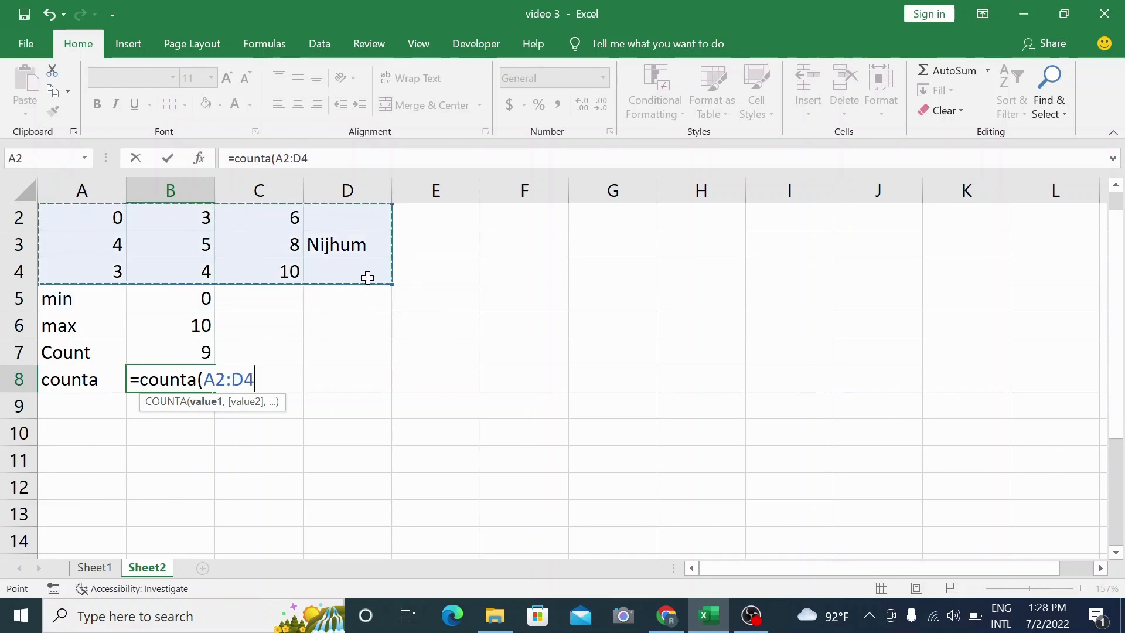
{"action": "key", "text": "Return"}
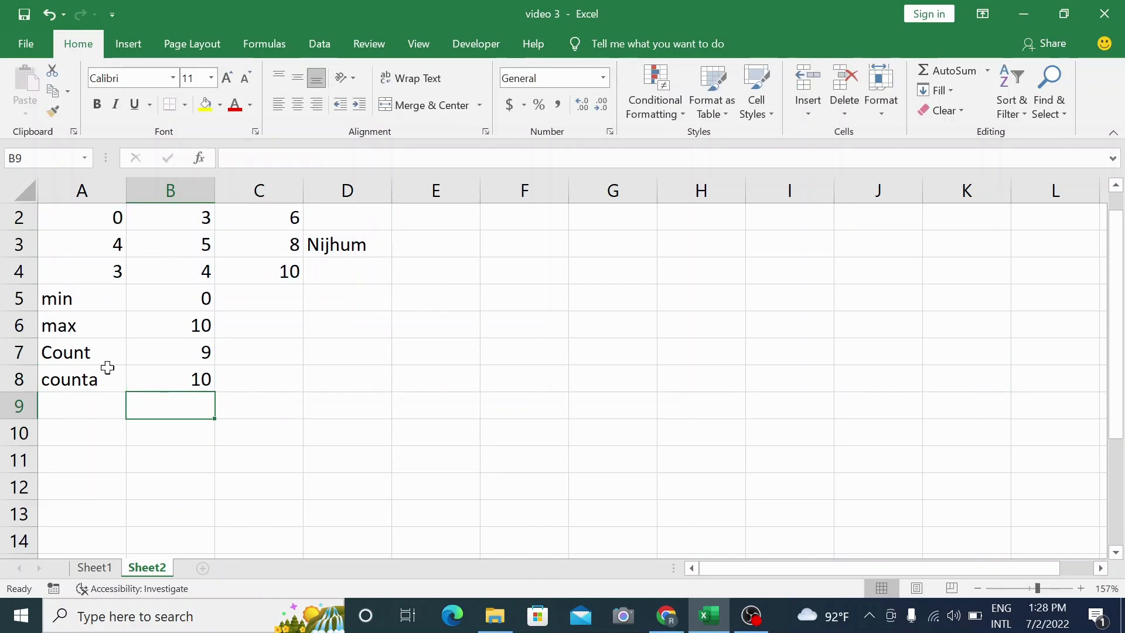